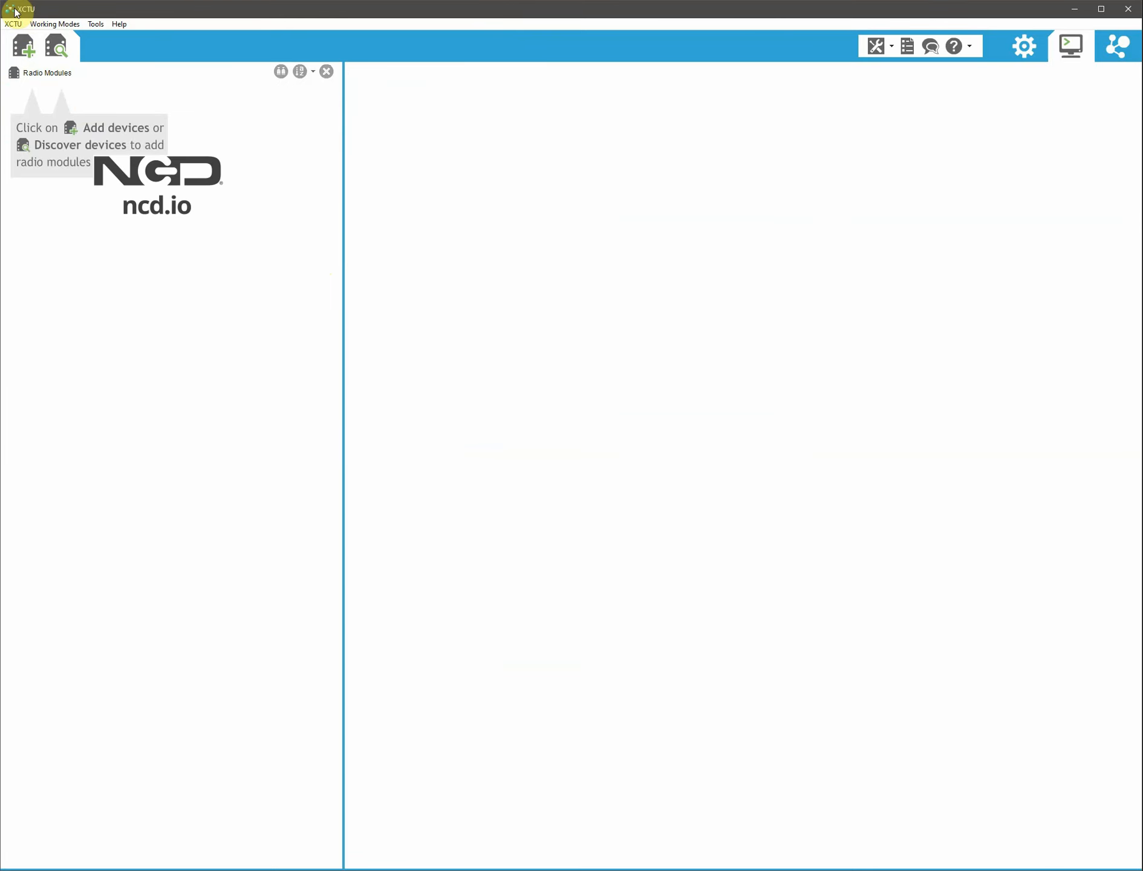
Add the radio on COM5 so the XBee PRO 900HP 200K module appears in Radio Modules
left_click(24, 46)
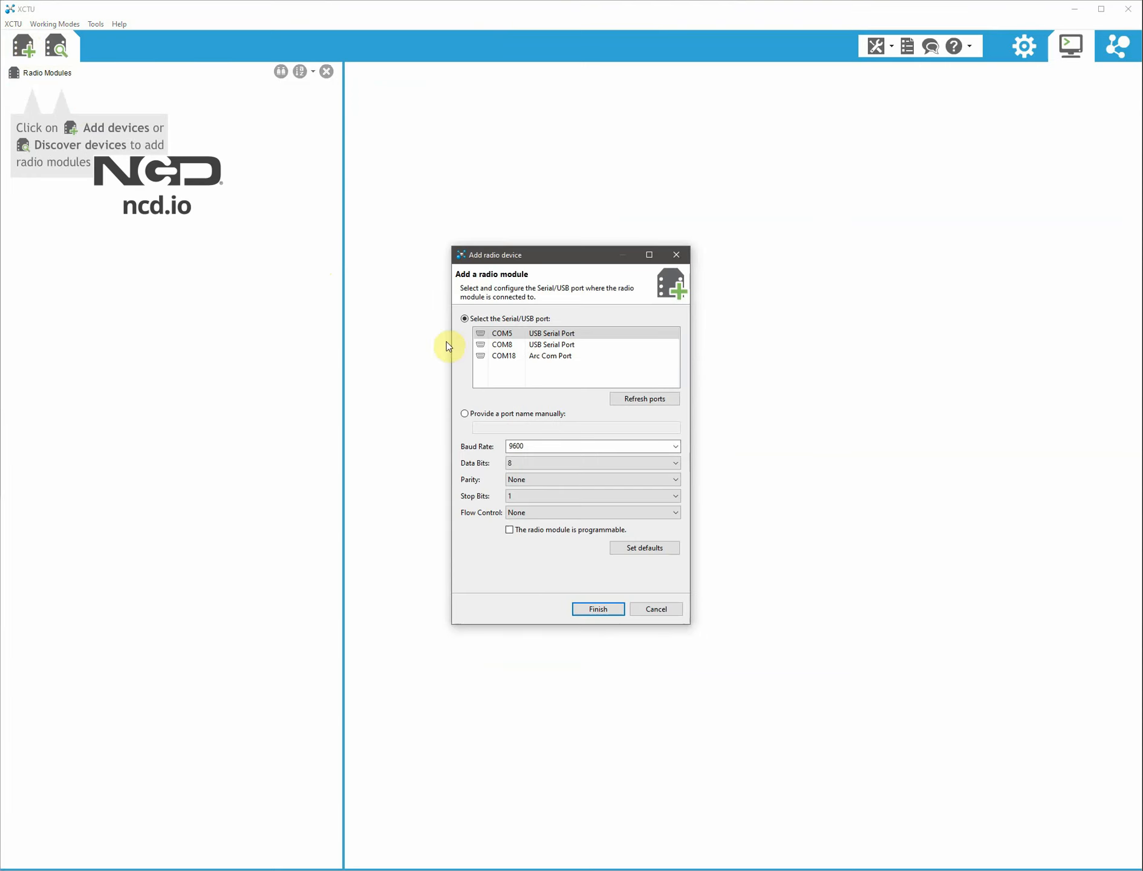
left_click(554, 334)
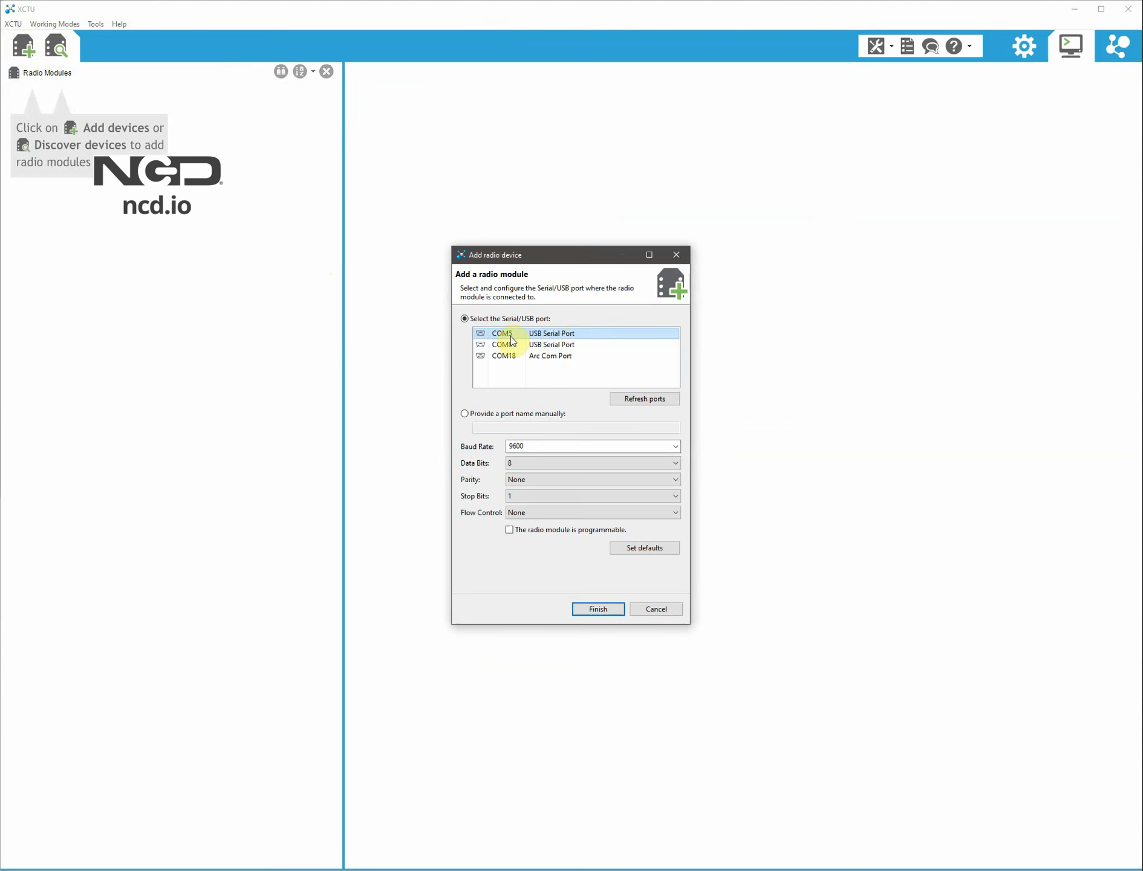
left_click(584, 609)
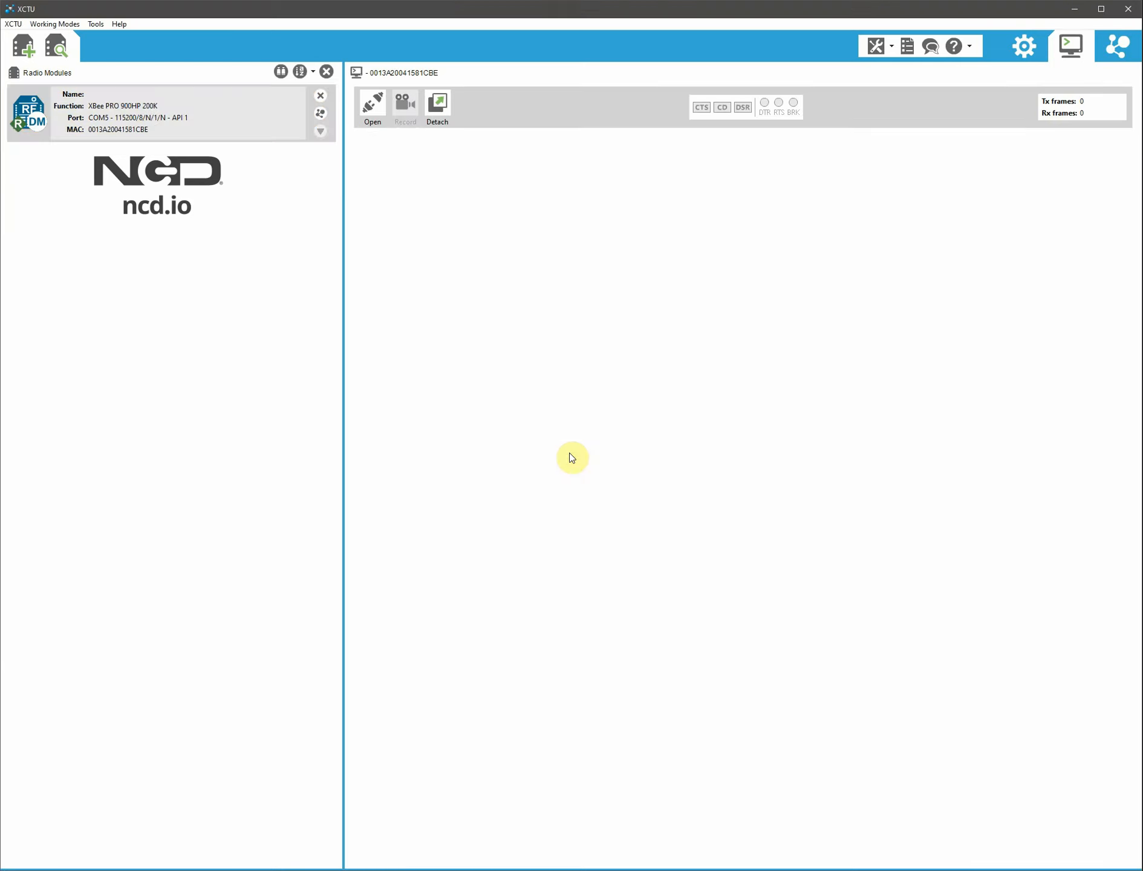
Select the XBee PRO 900HP module and show its settings, including Network ID 7FFF and Standard Router
left_click(74, 112)
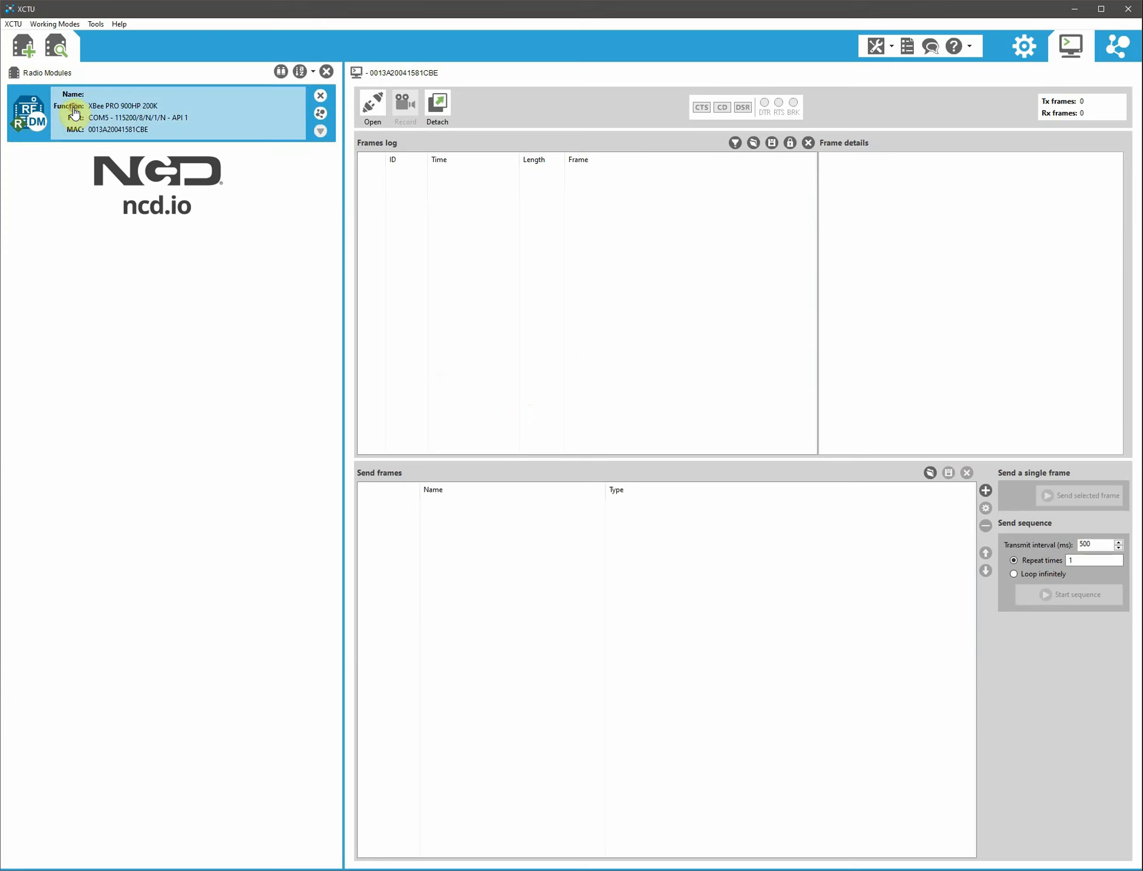
left_click(1023, 49)
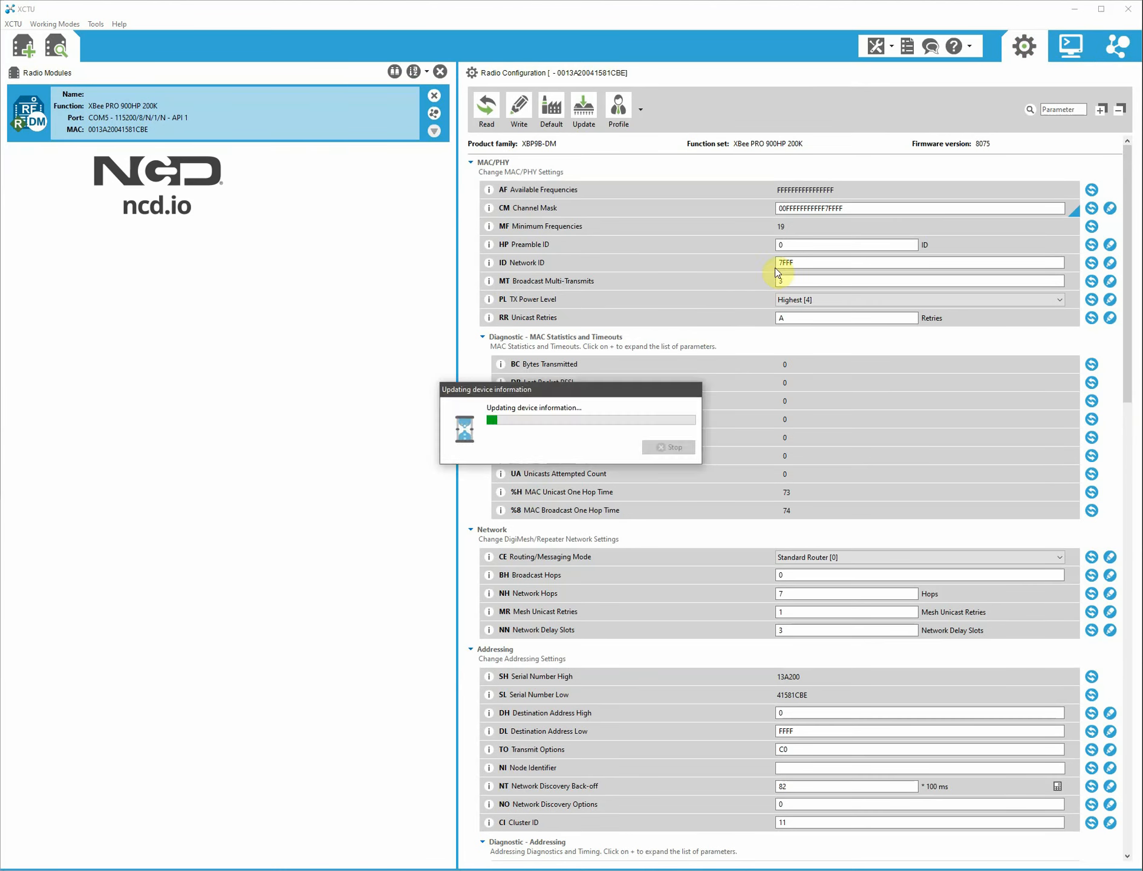
left_click(797, 261)
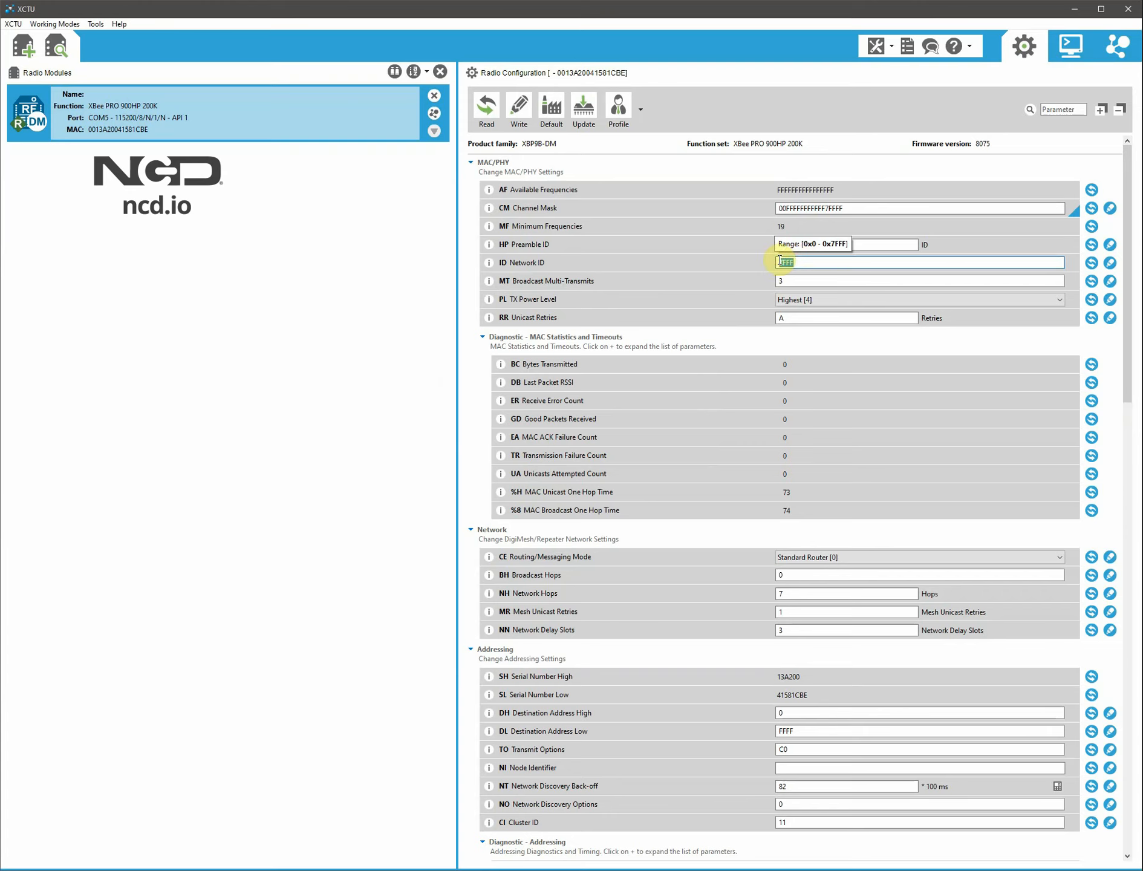
double_click(803, 266)
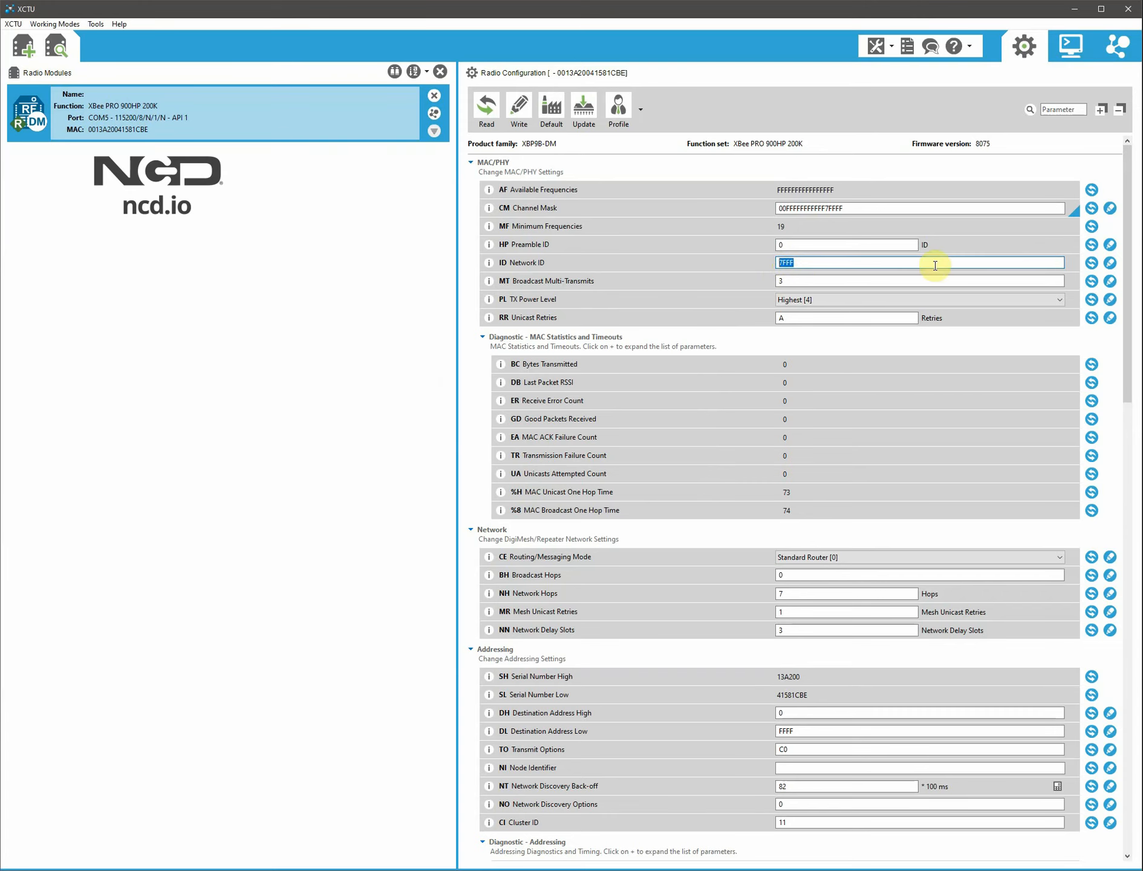
left_click_drag(1126, 266, 1133, 376)
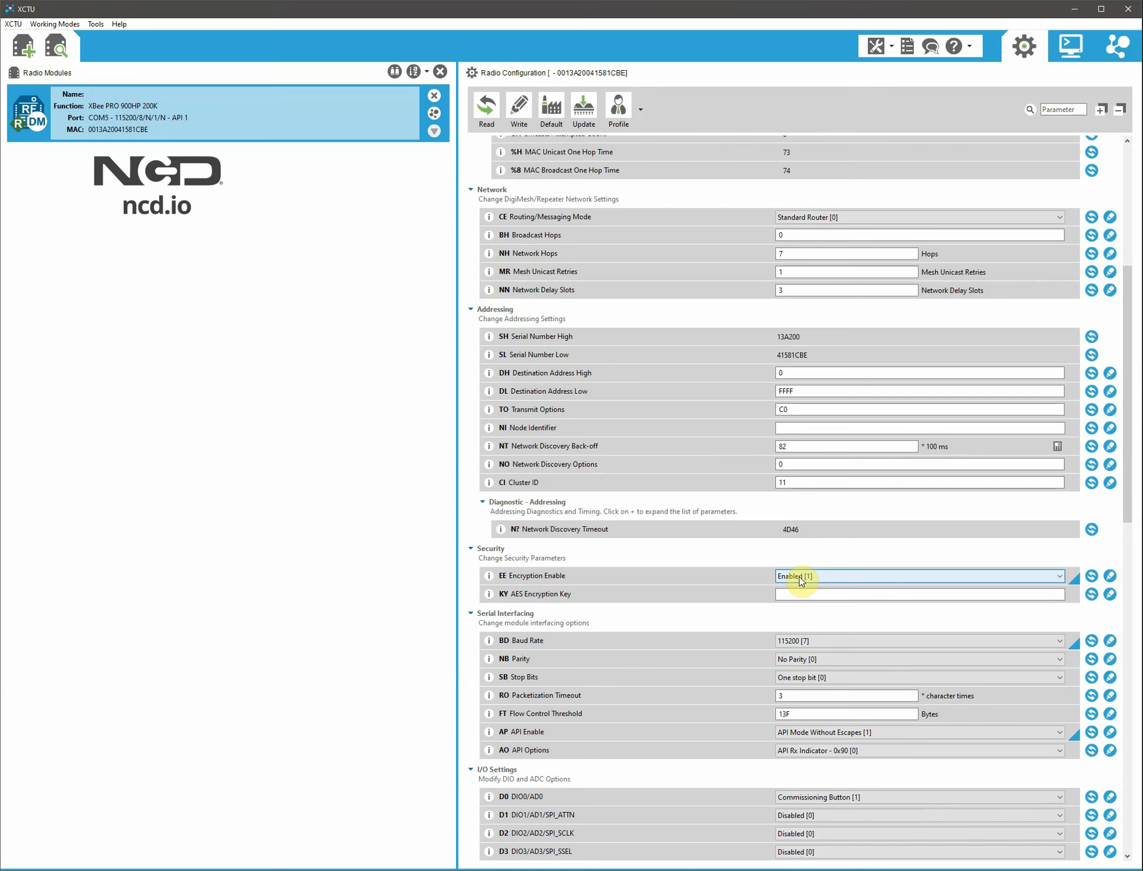
left_click(799, 594)
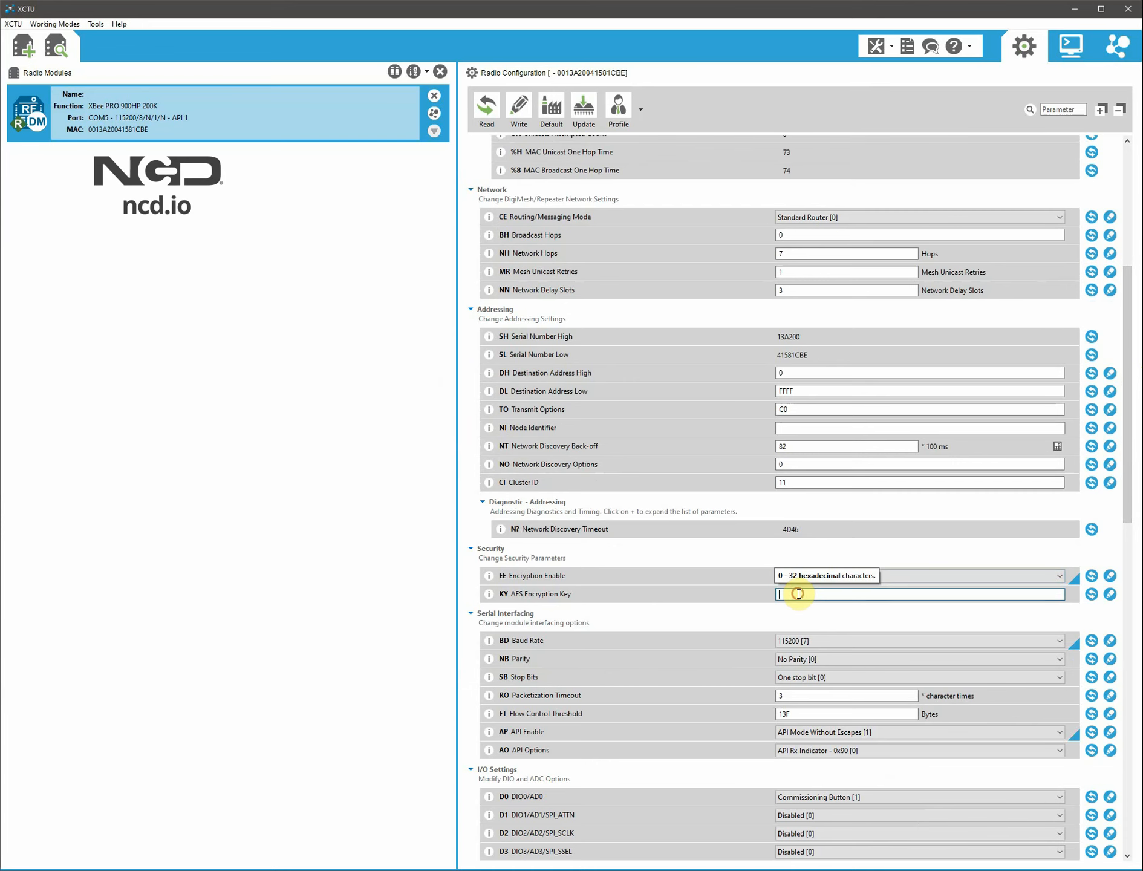
type("55AA")
key("ctrl+a")
key("ctrl+c")
key("End")
key("ctrl+v")
key("ctrl+v")
key("ctrl+v")
key("ctrl+v")
key("ctrl+v")
key("ctrl+v")
key("ctrl+v")
key("ctrl+v")
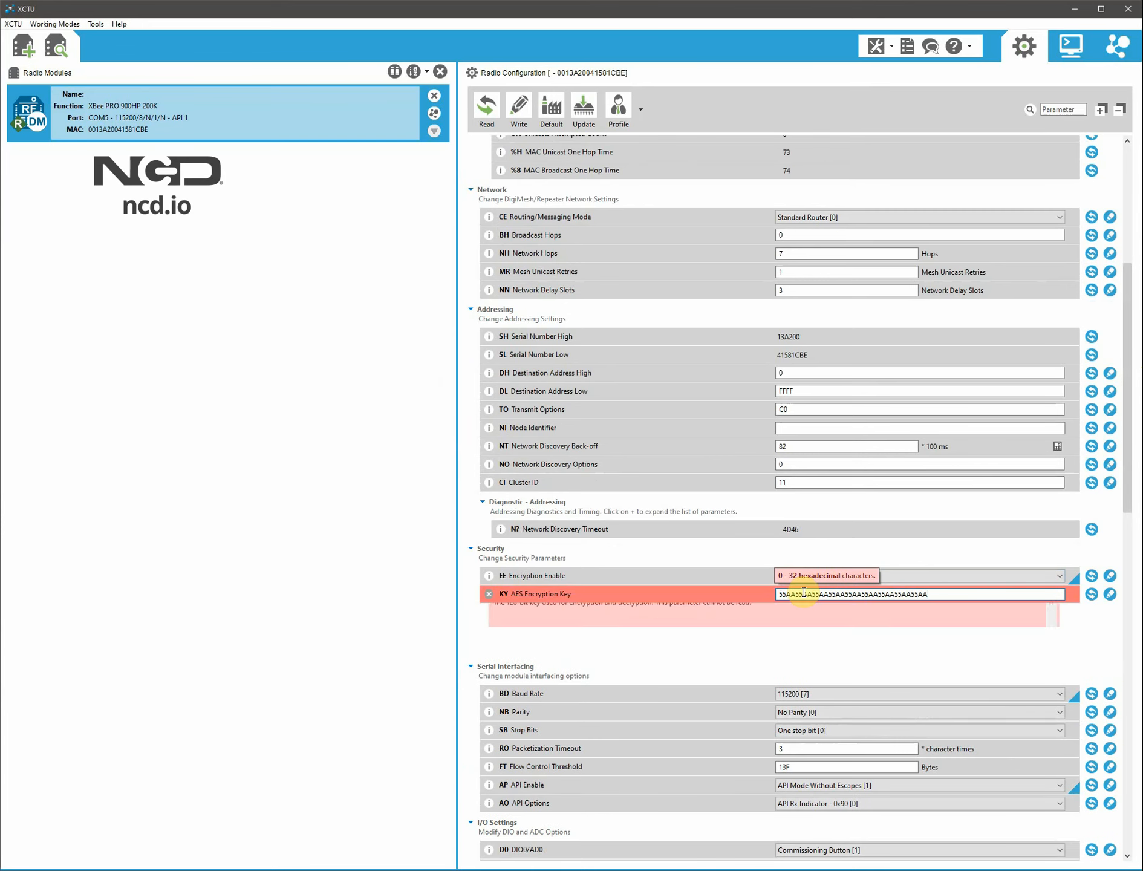
key("BackSpace")
key("BackSpace")
key("BackSpace")
key("BackSpace")
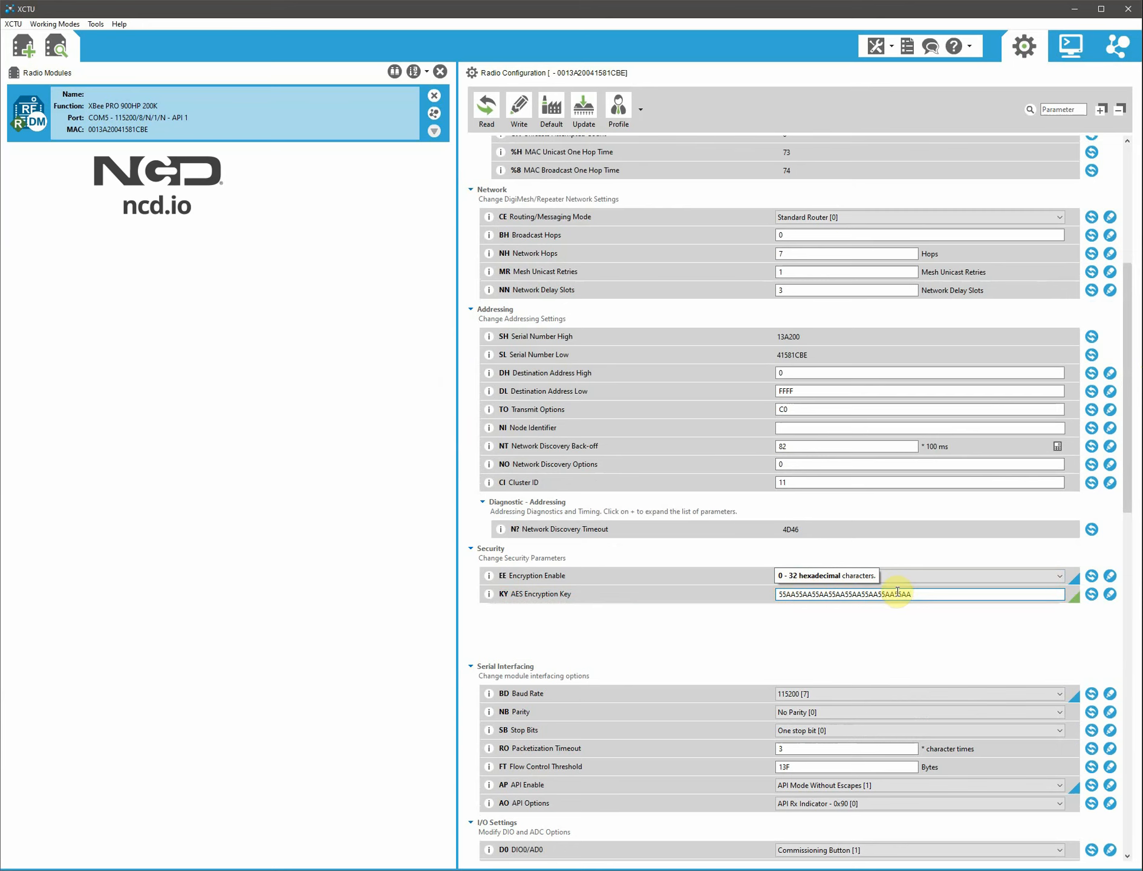
left_click_drag(929, 594, 776, 596)
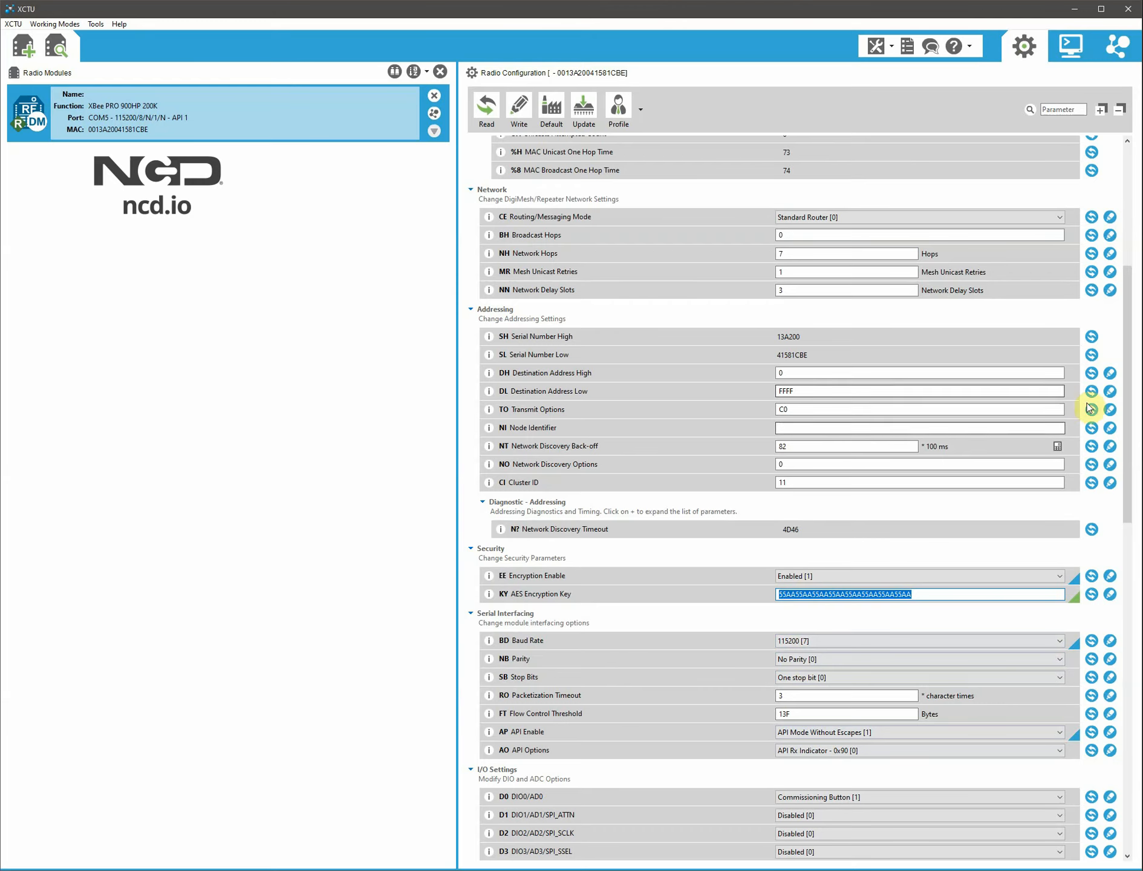
left_click_drag(1123, 432, 1115, 287)
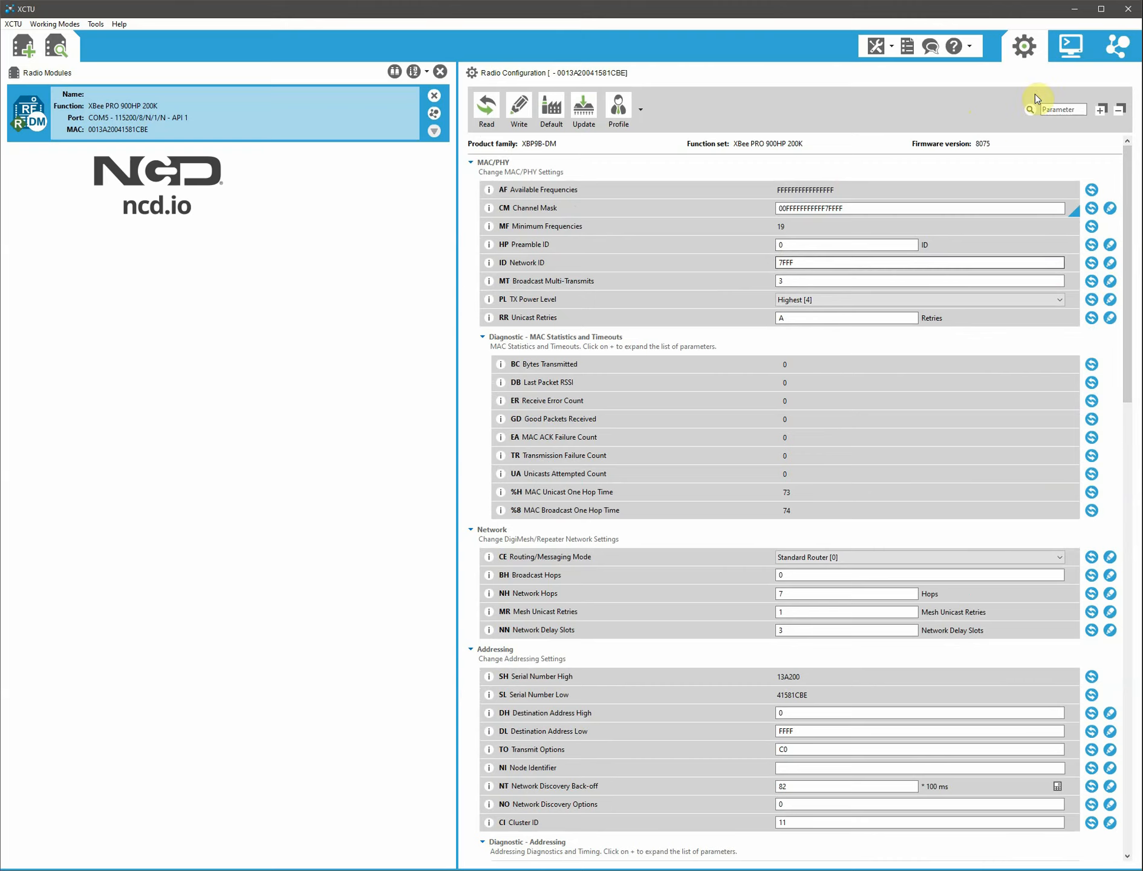
Open the module's serial connection in the console and view the first Receive Packet's RF data
left_click(1064, 54)
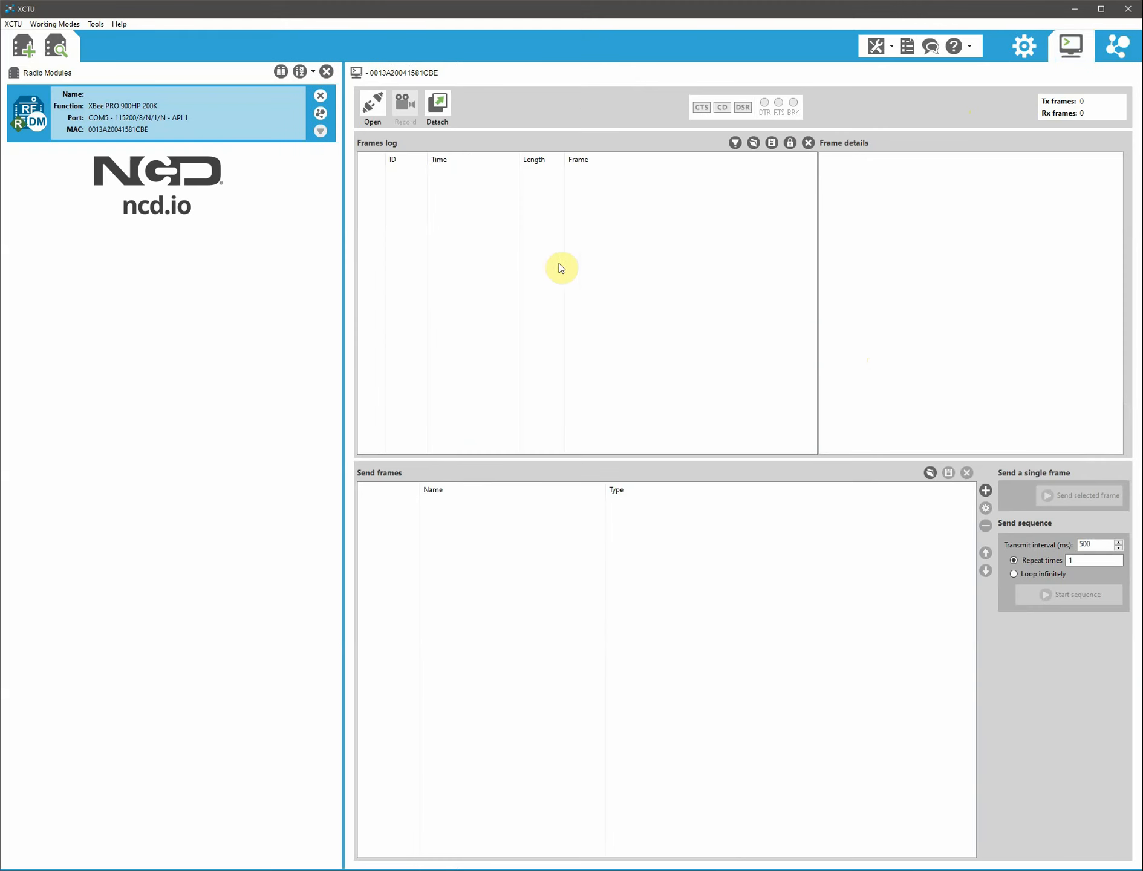
left_click(372, 106)
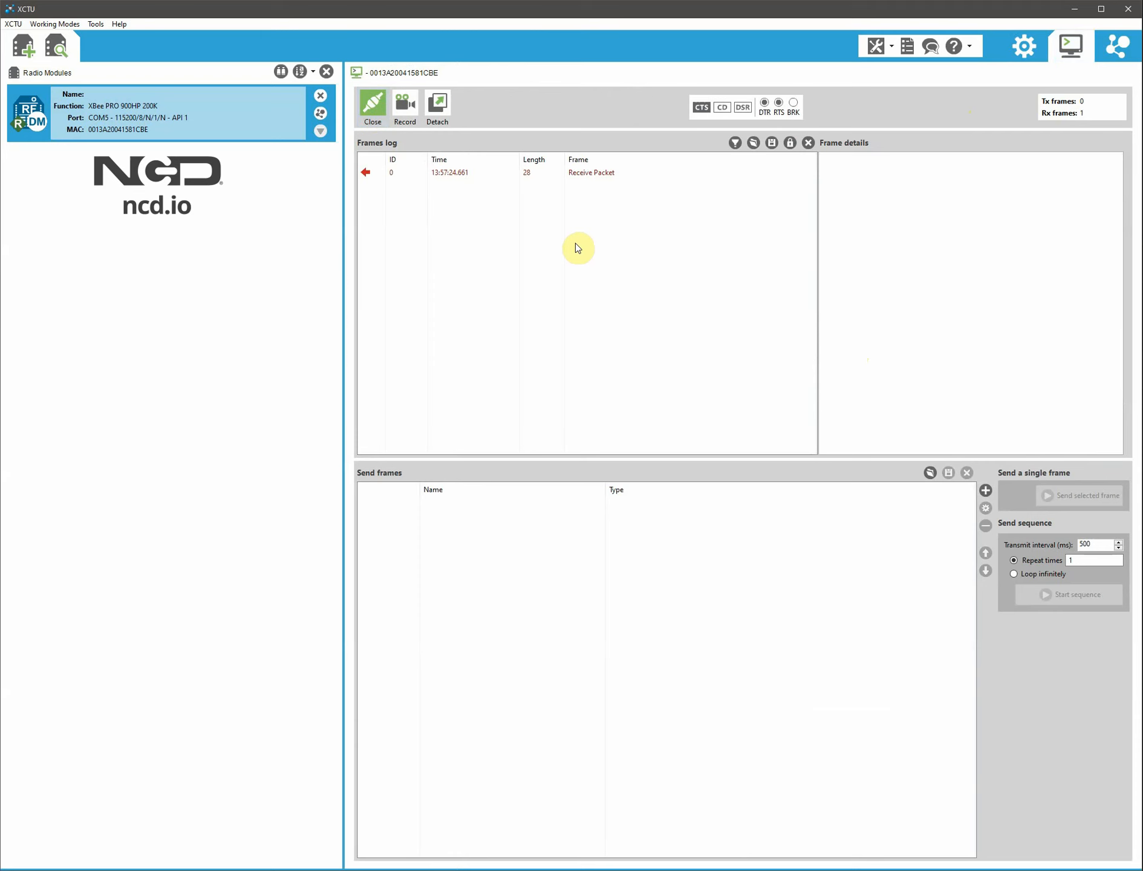
left_click(592, 172)
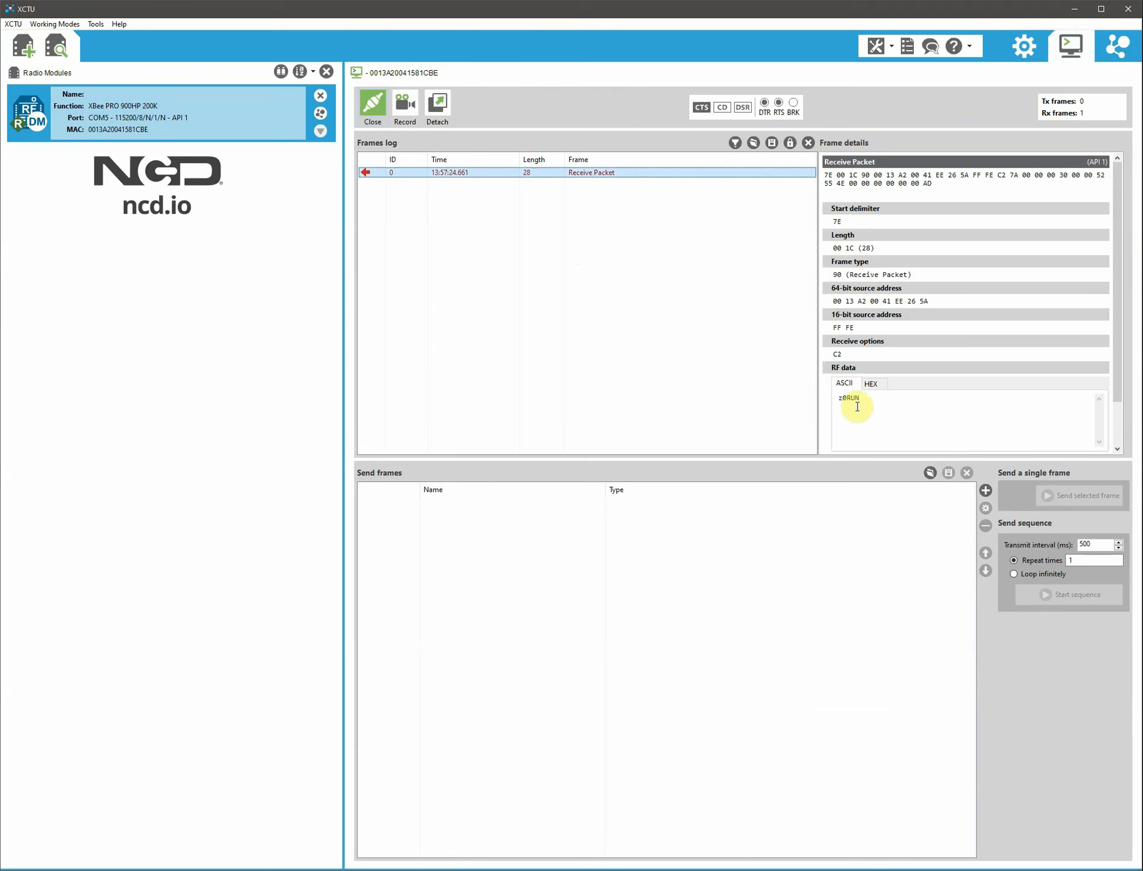
left_click_drag(860, 400, 843, 398)
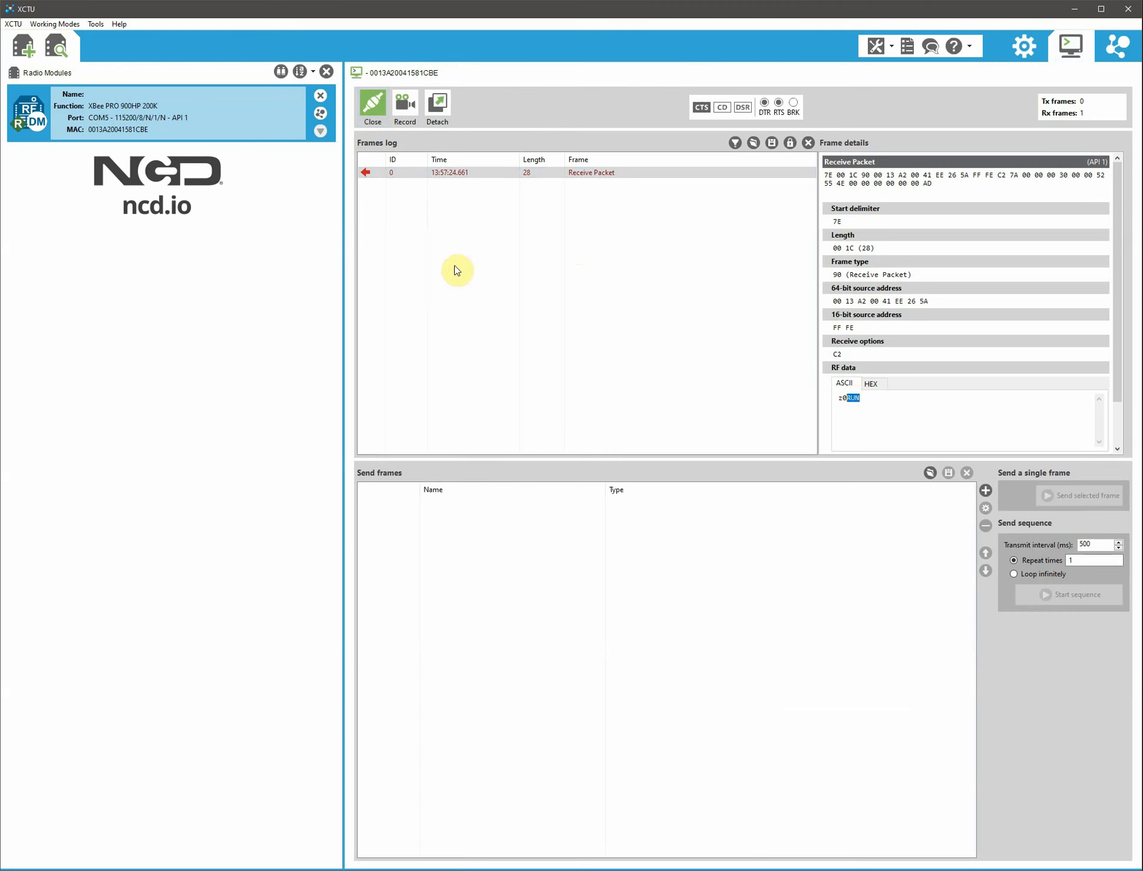
View the second Receive Packet's RF data as HEX bytes, then return to configuration
left_click(460, 184)
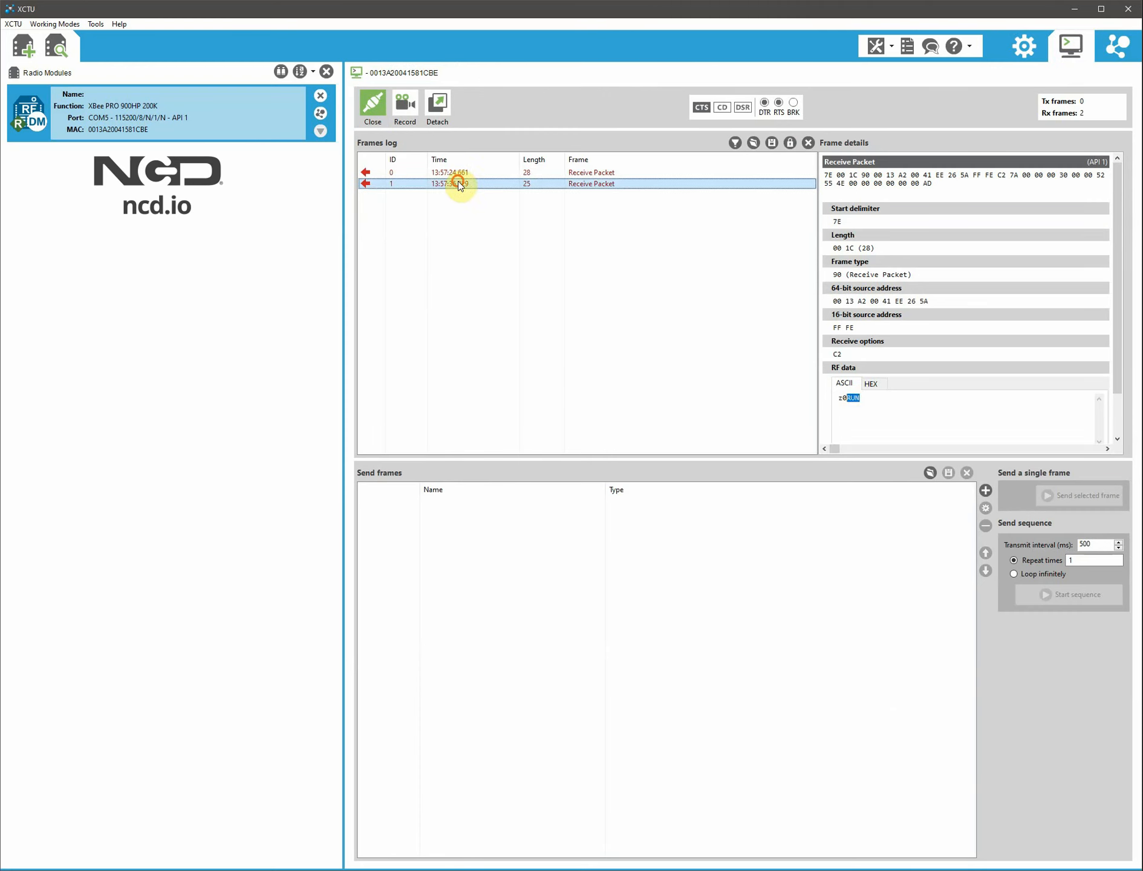
left_click(871, 383)
left_click_drag(996, 398, 839, 397)
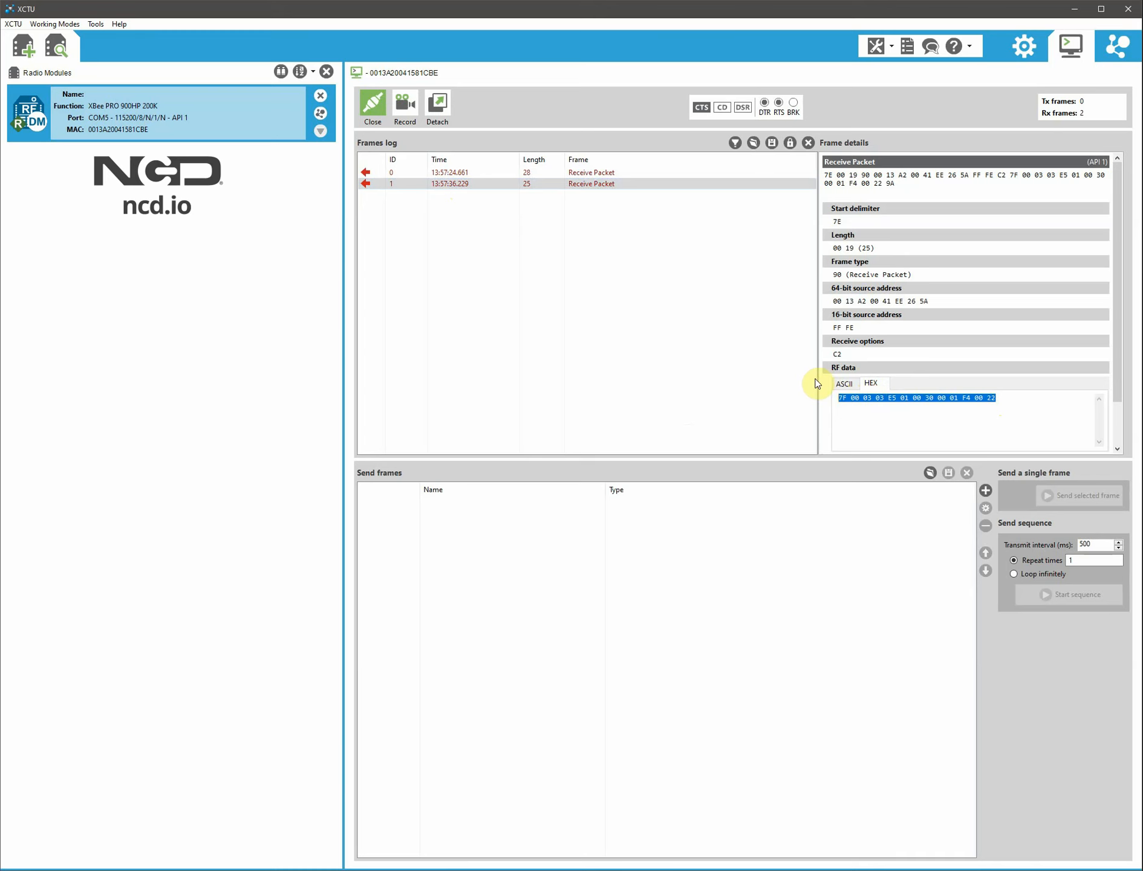
left_click(1023, 48)
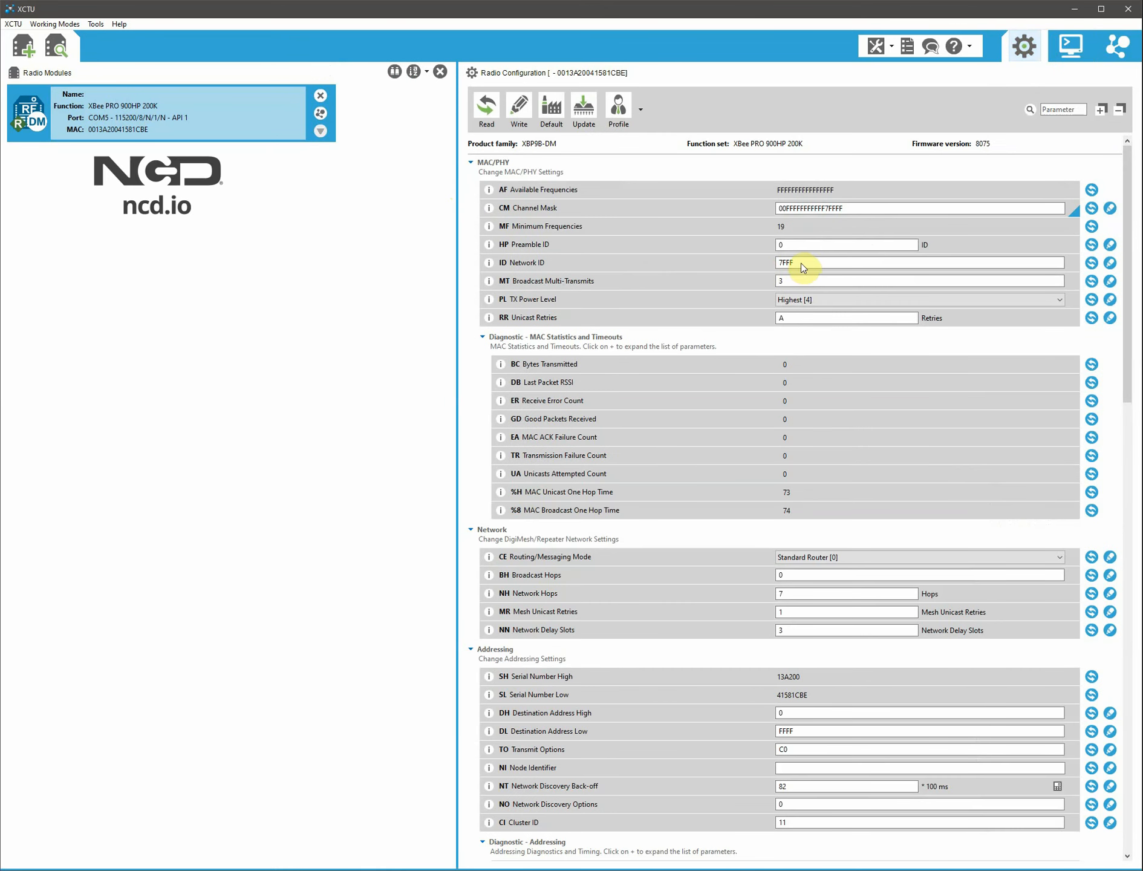
Change the Network ID from 7FFF to 7BCD, write it to the module, and show the console
left_click_drag(794, 262, 784, 262)
type("BCD")
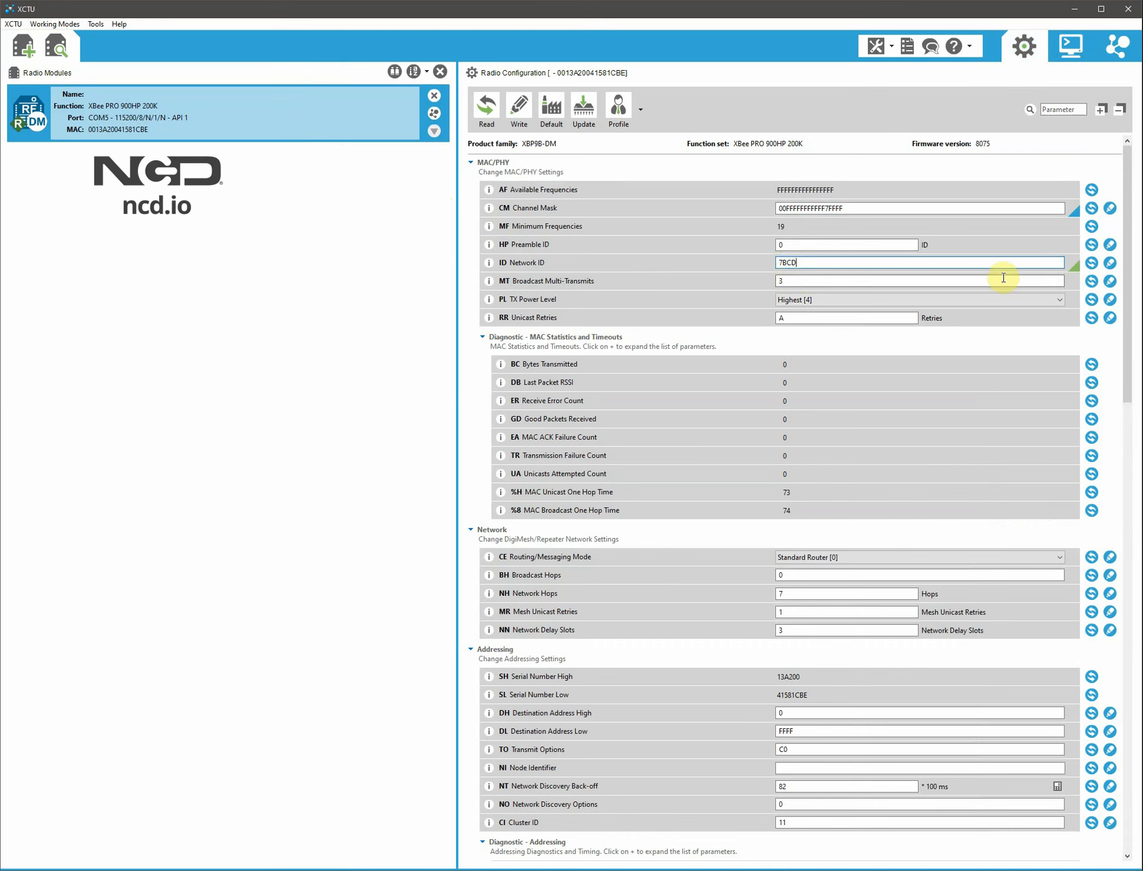
left_click(1111, 264)
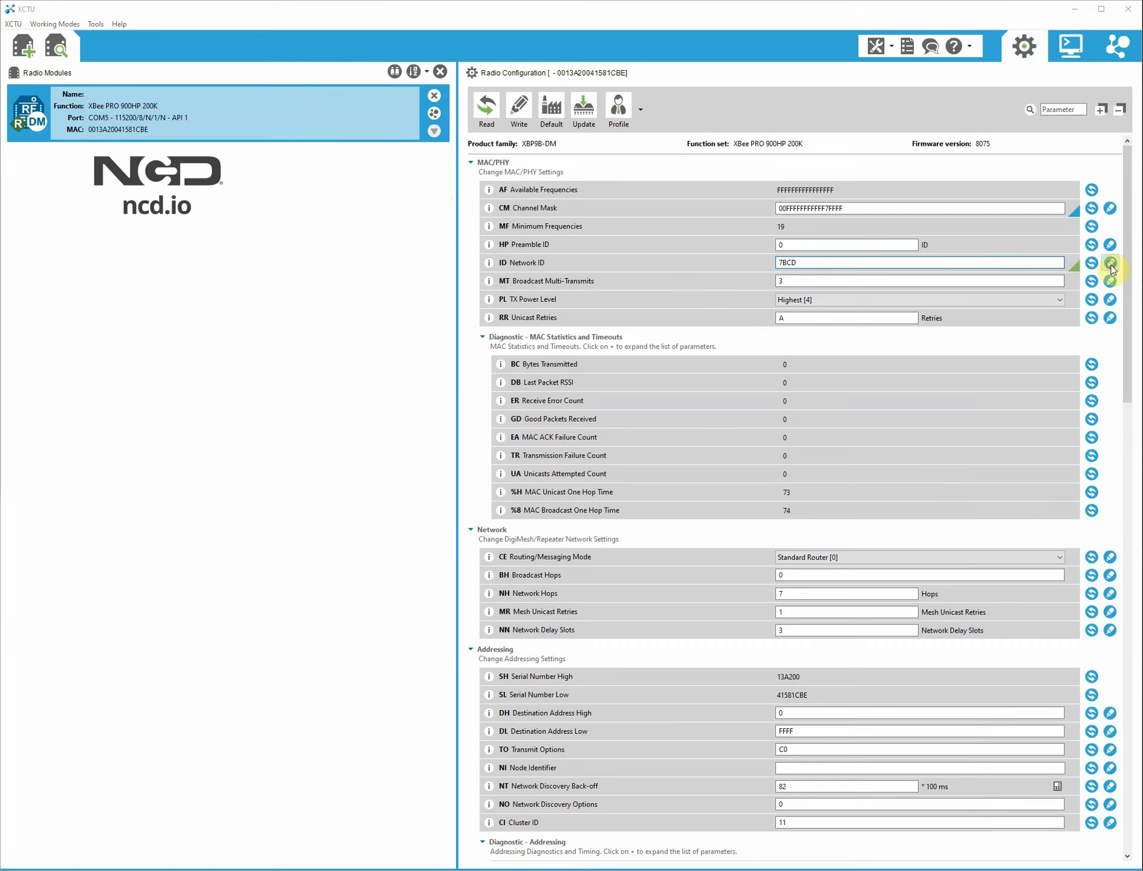
left_click(1071, 48)
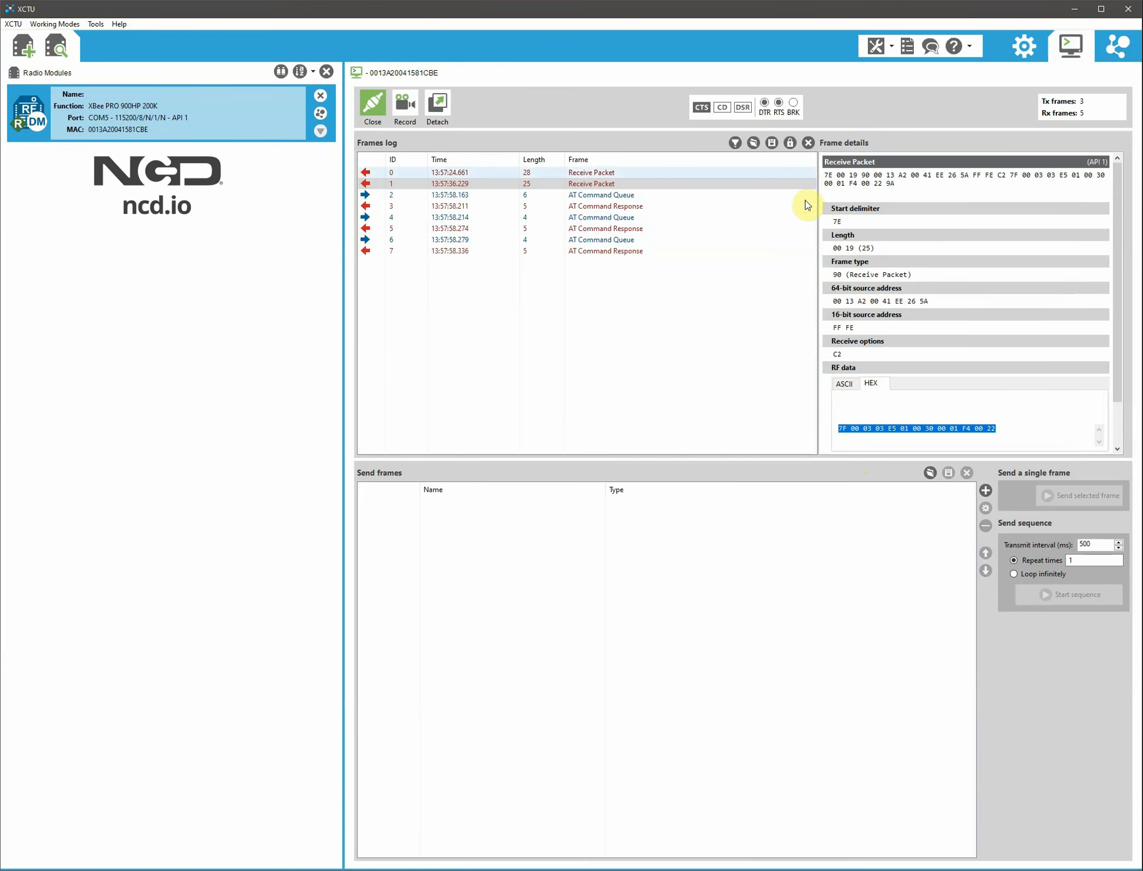
Clear the frames log and load Frames_List.xml into the Send frames list
left_click(807, 143)
left_click(631, 450)
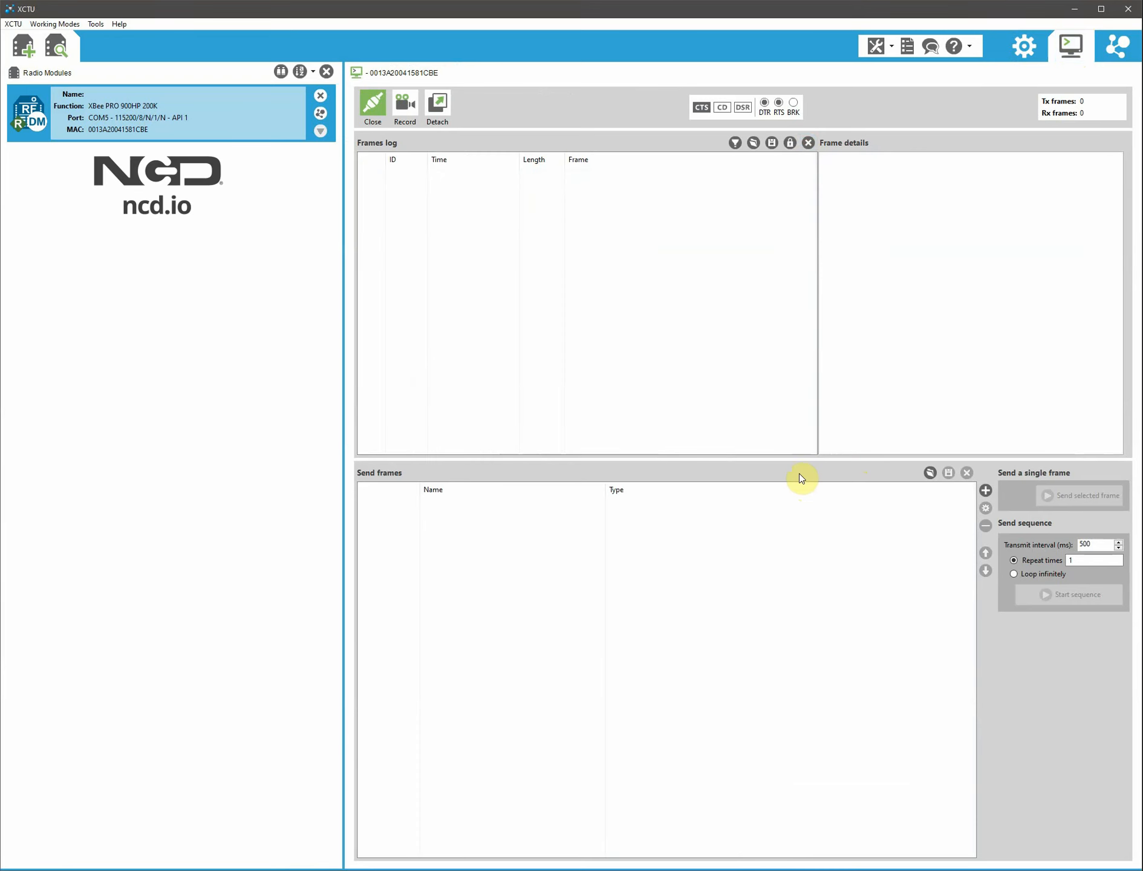
left_click(927, 472)
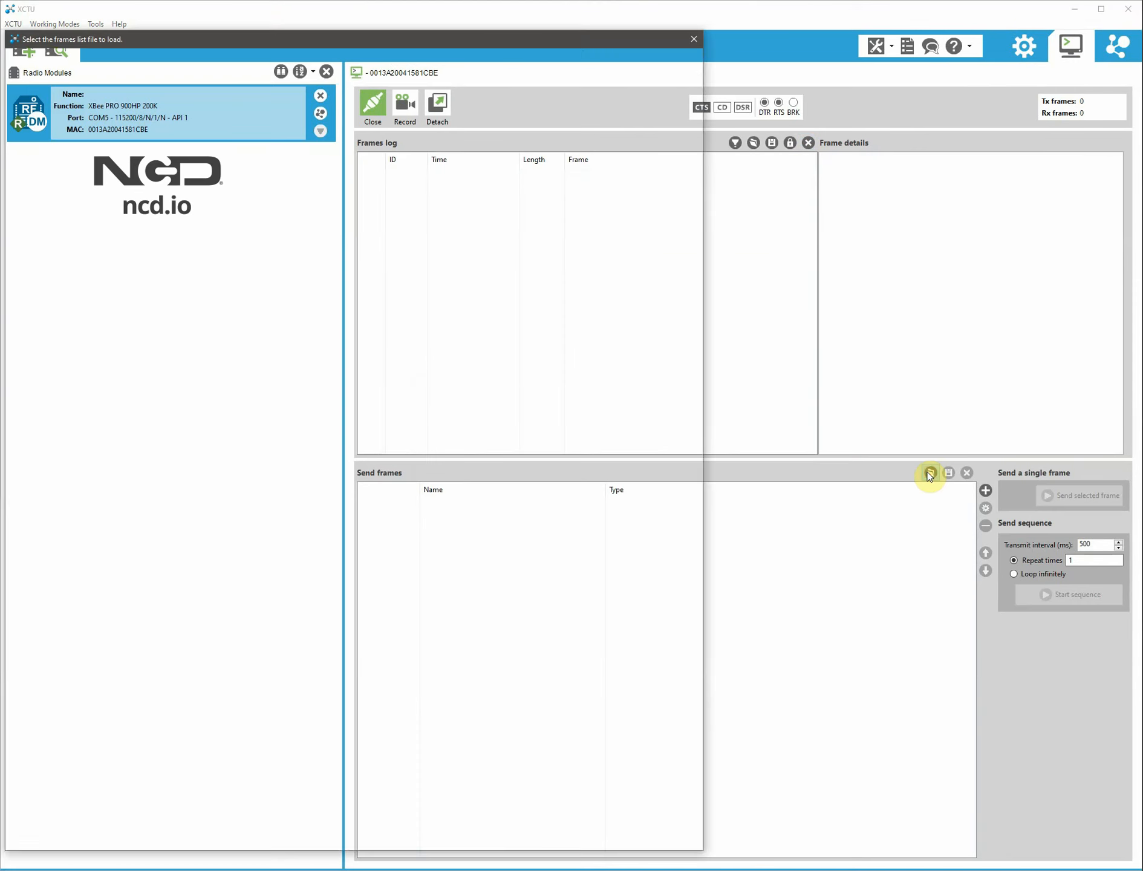
double_click(193, 144)
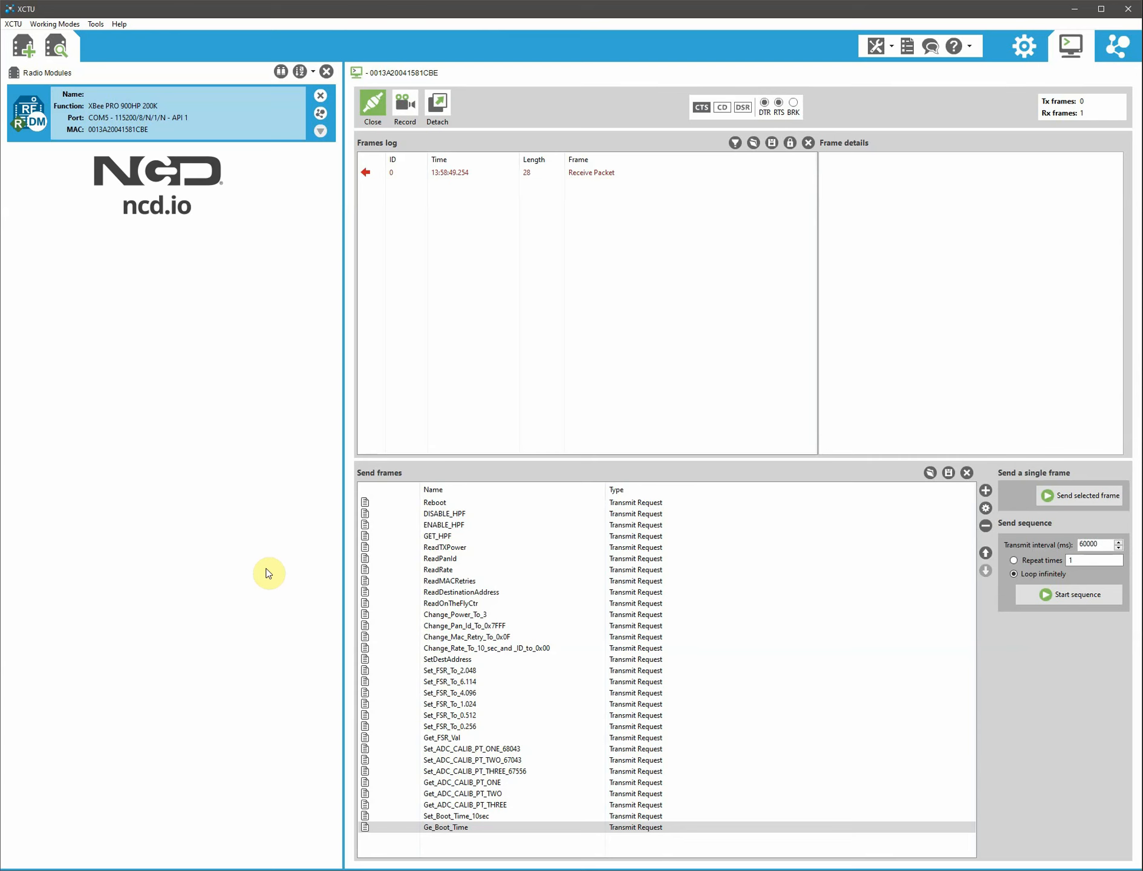
Check the received PGM packet, send ReadTXPower, and inspect its 20-byte reply showing byte 04
left_click(477, 174)
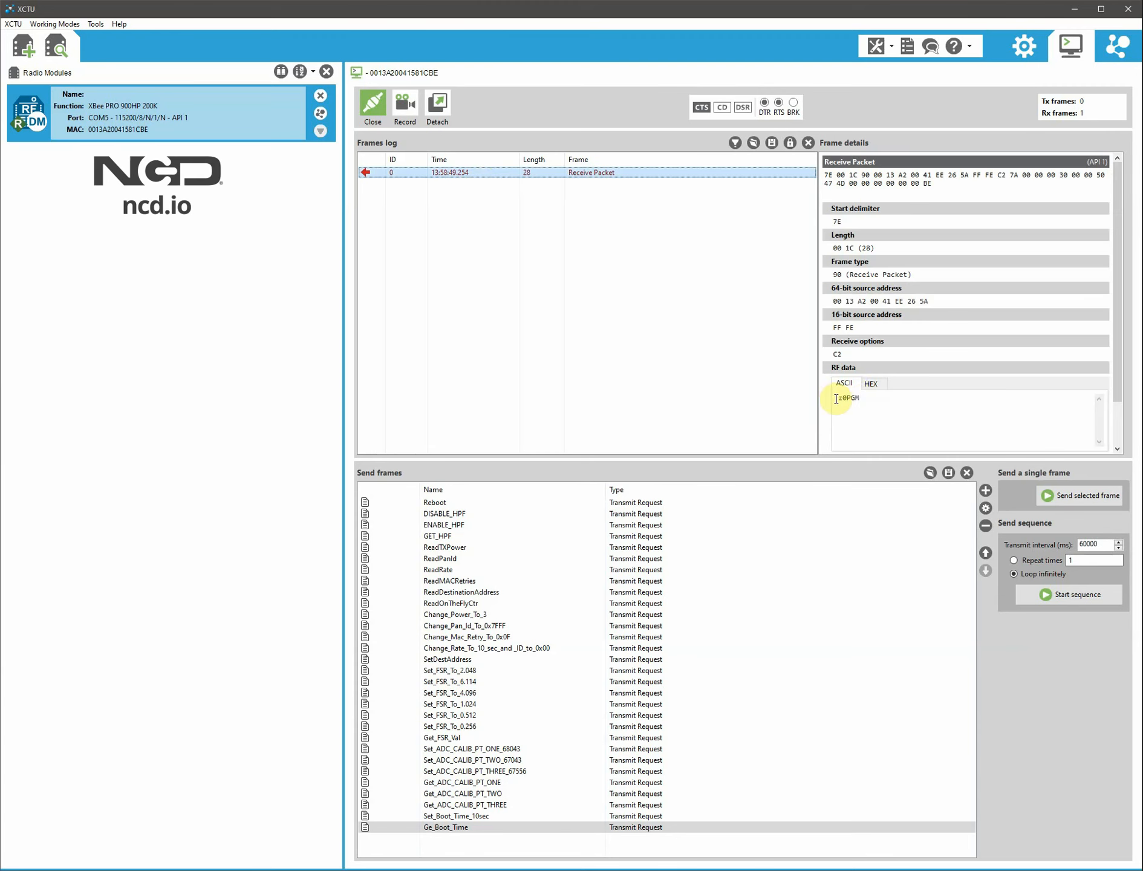
left_click_drag(862, 398, 847, 398)
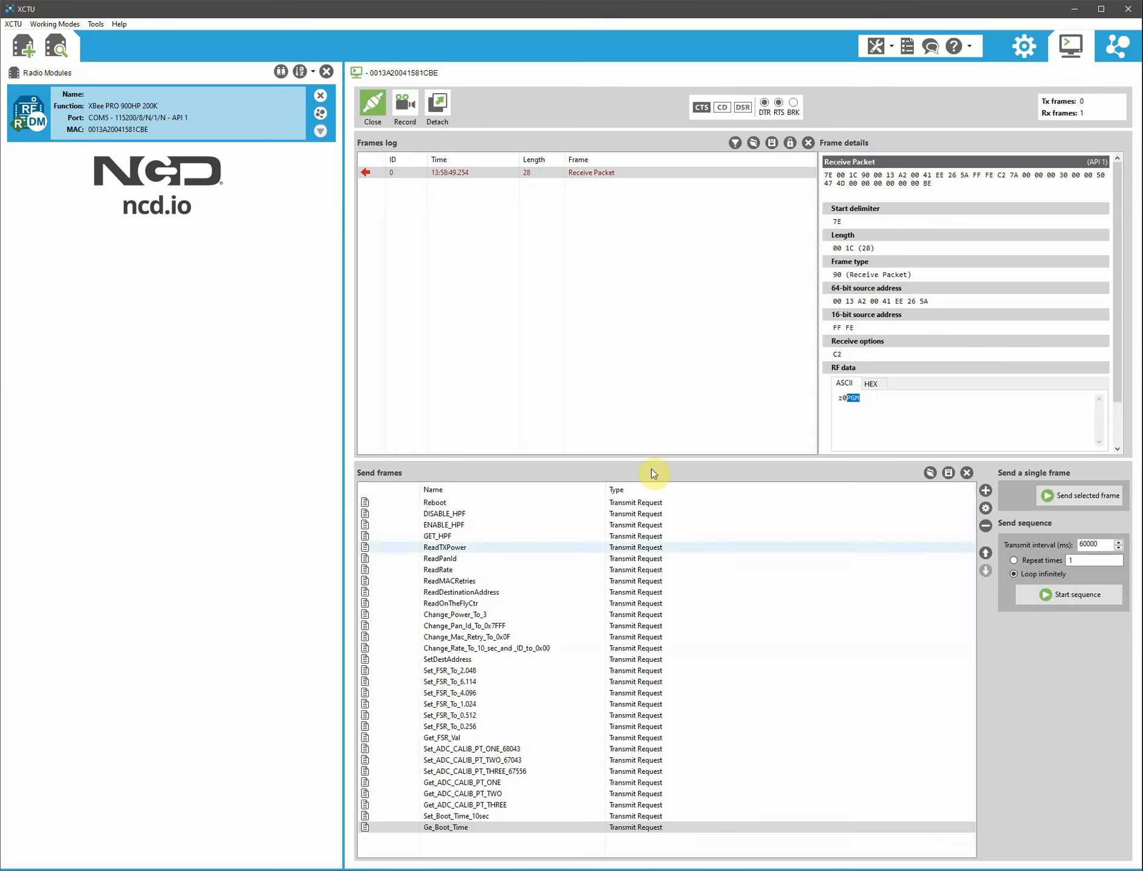
left_click(463, 547)
left_click(1082, 496)
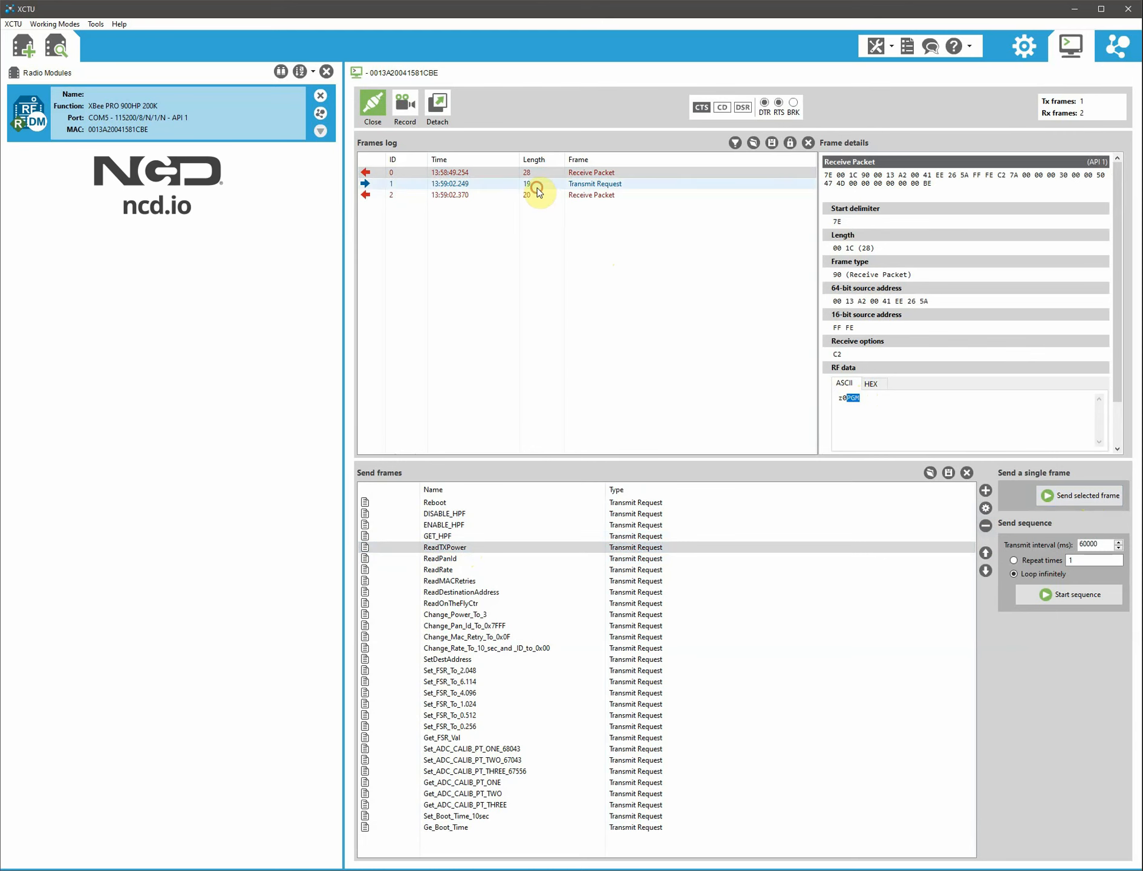
left_click(537, 184)
left_click(536, 195)
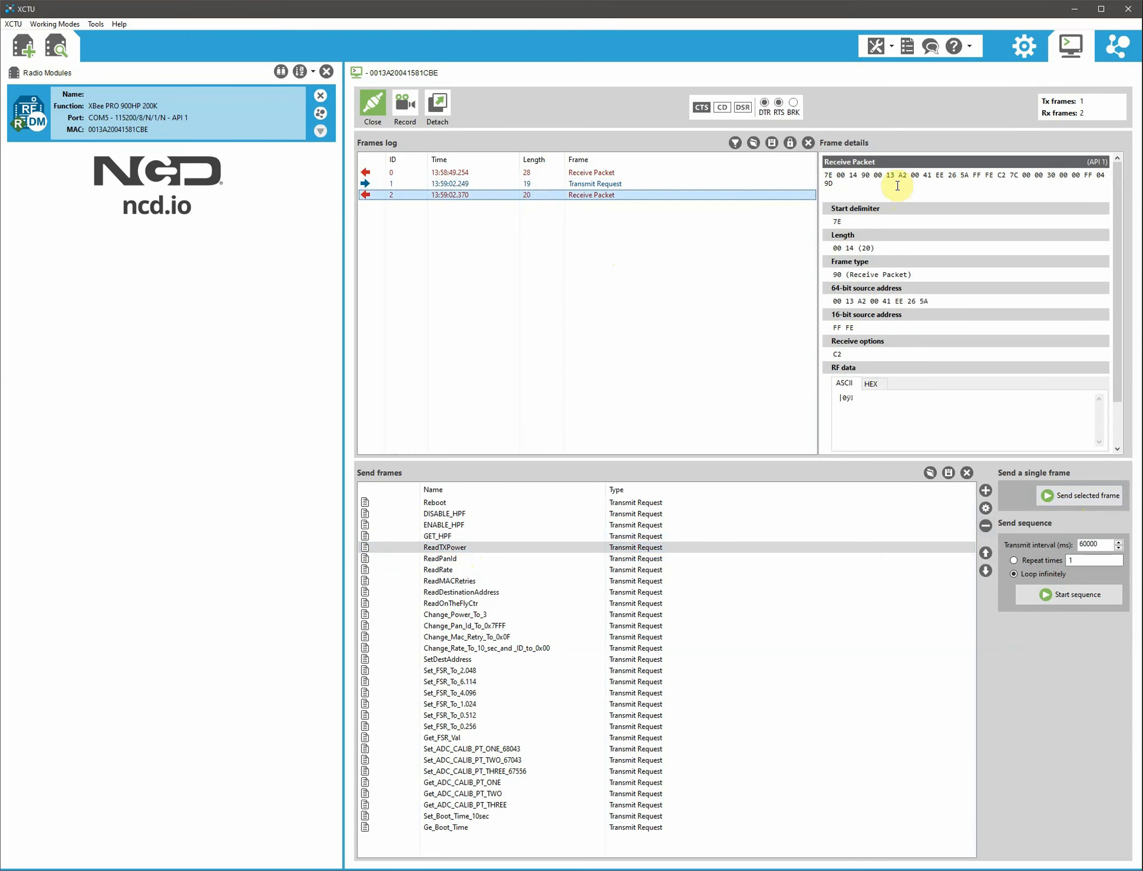
left_click(1100, 176)
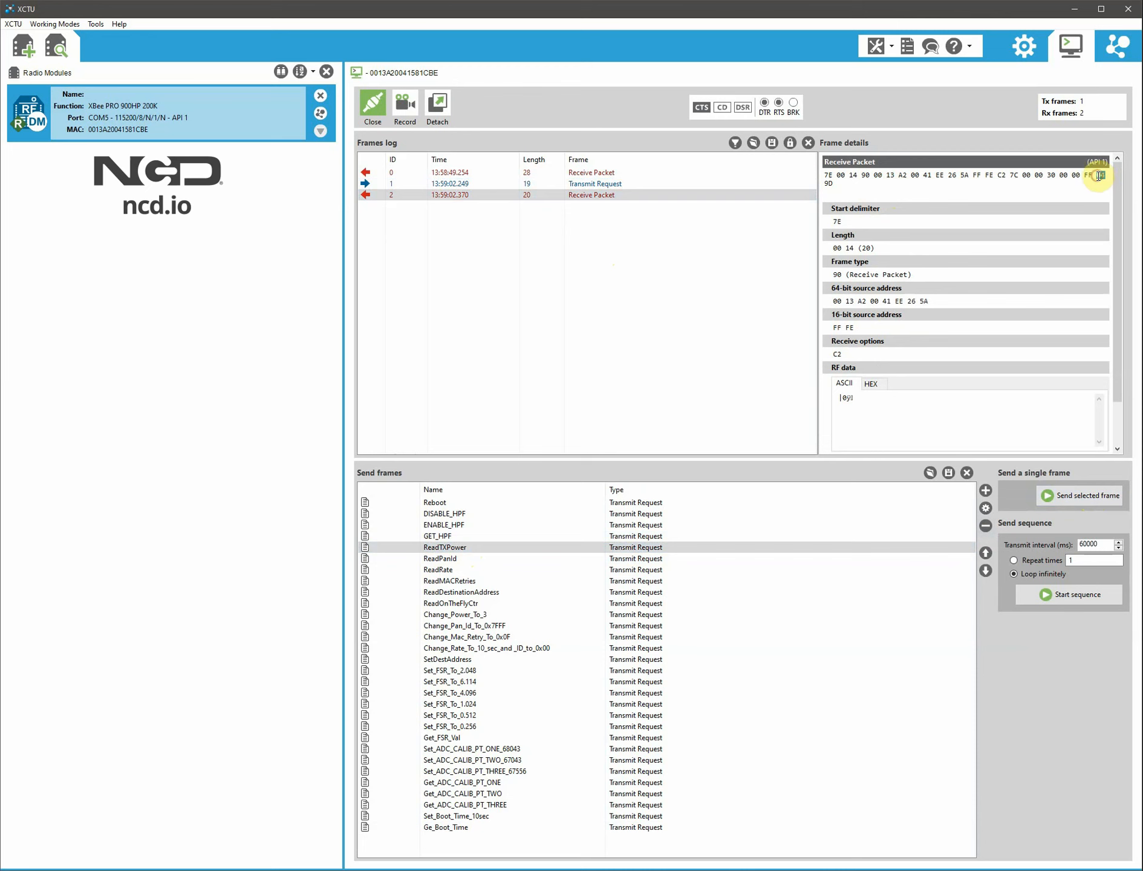
left_click(503, 672)
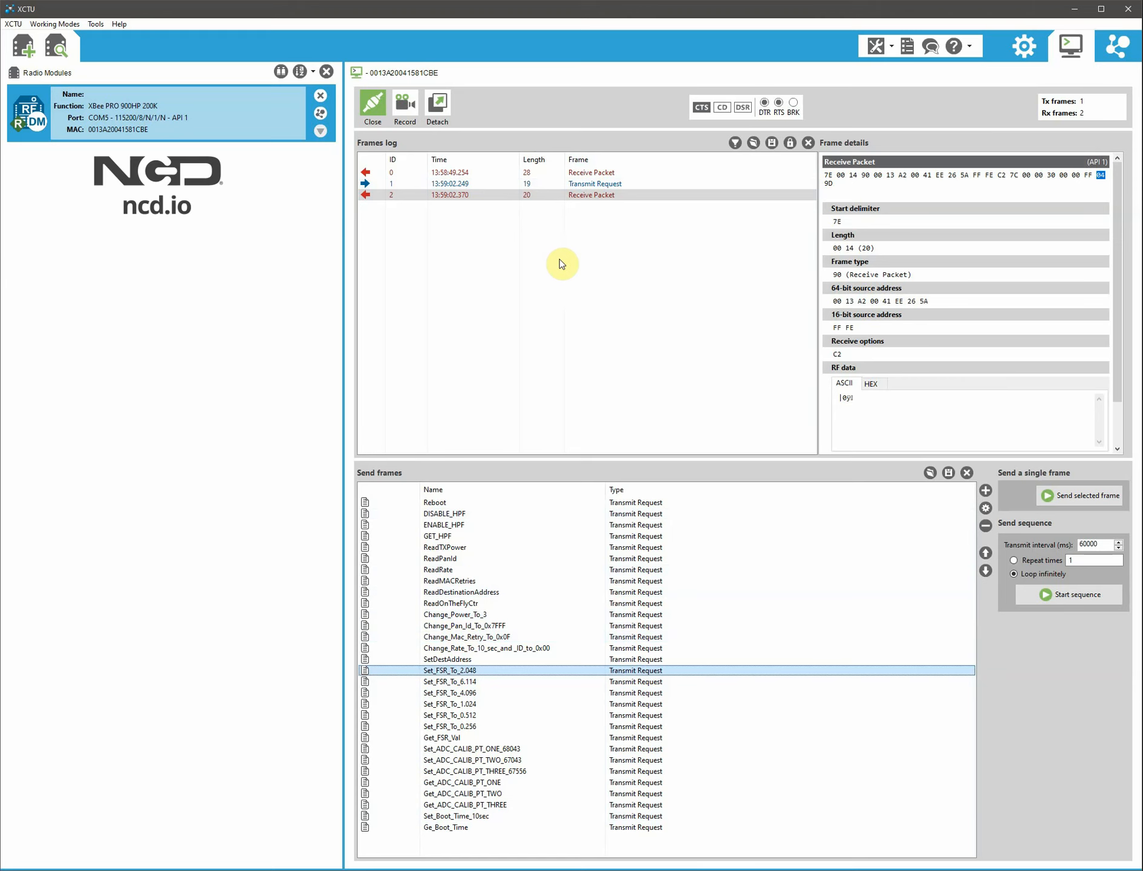
Change the Network ID back to 7FFF, write it to the radio, and show the console
left_click(1016, 52)
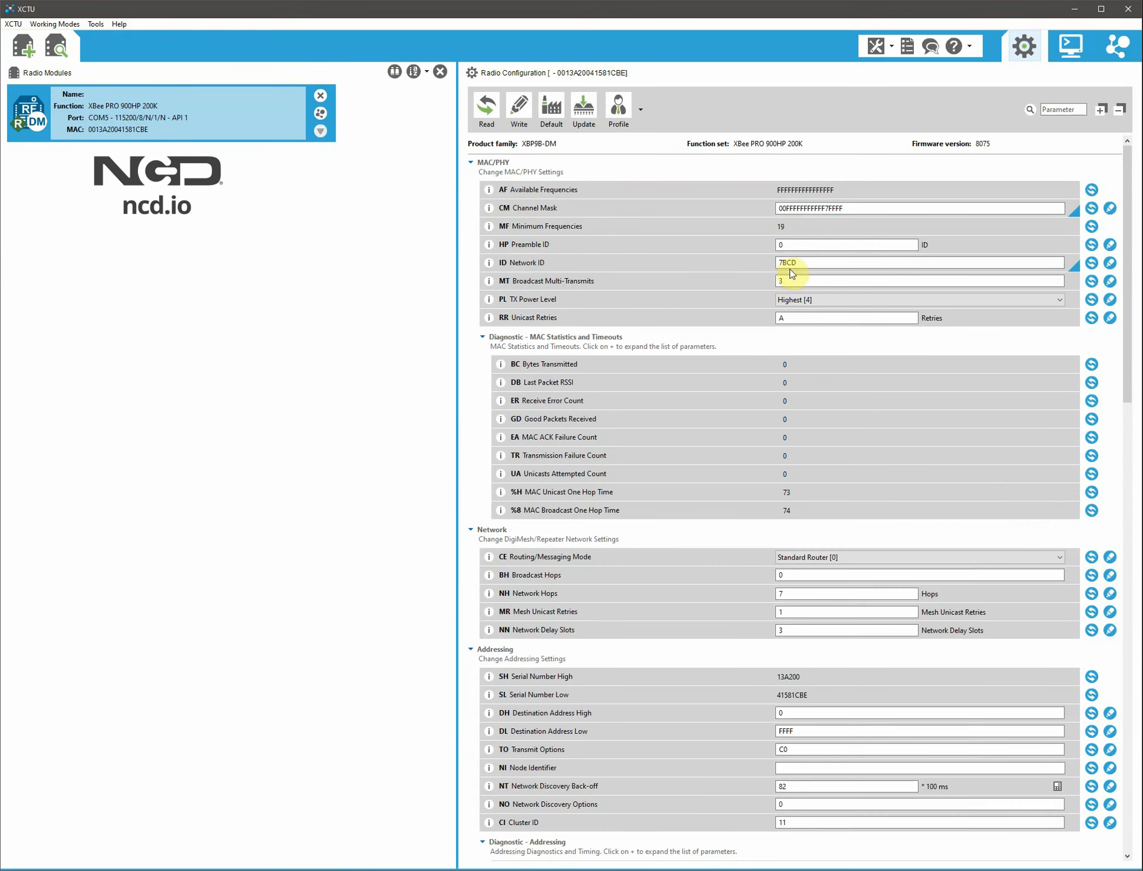
left_click_drag(802, 262, 785, 263)
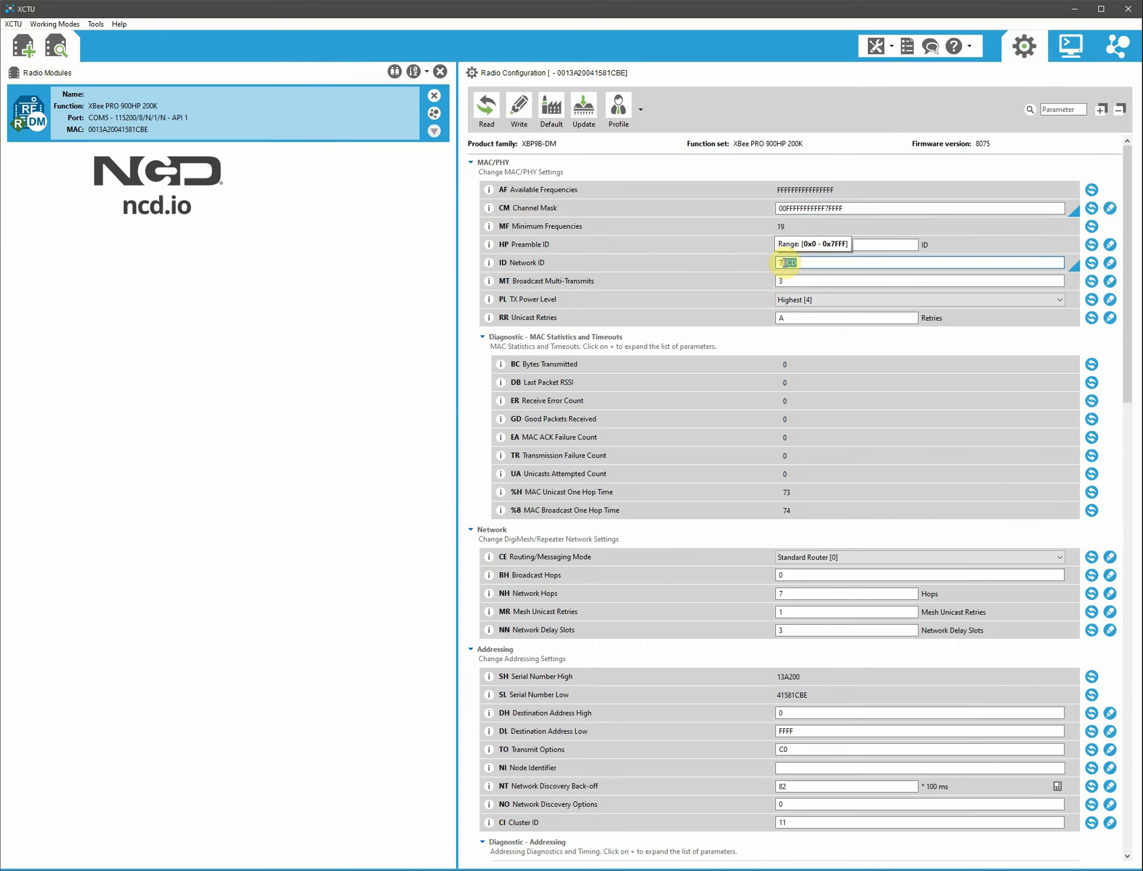
type("FFF")
left_click(1108, 265)
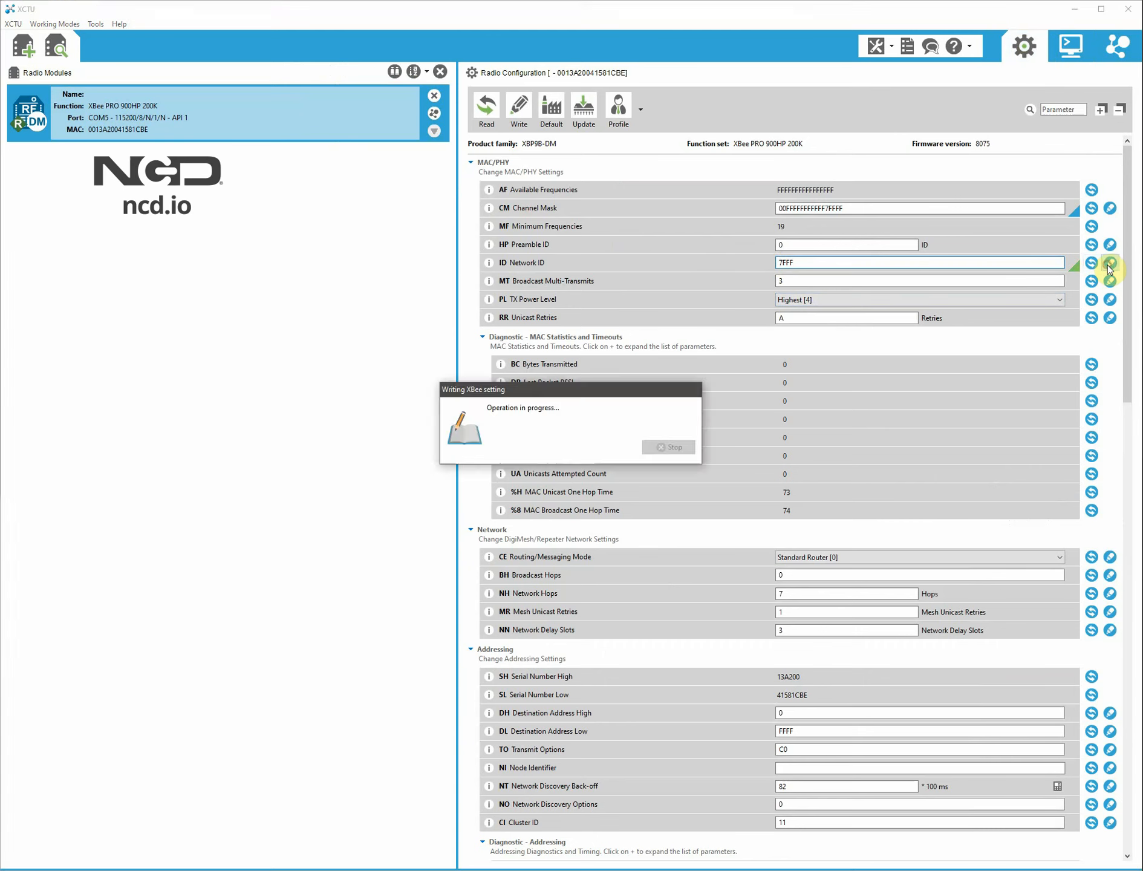
left_click(1071, 55)
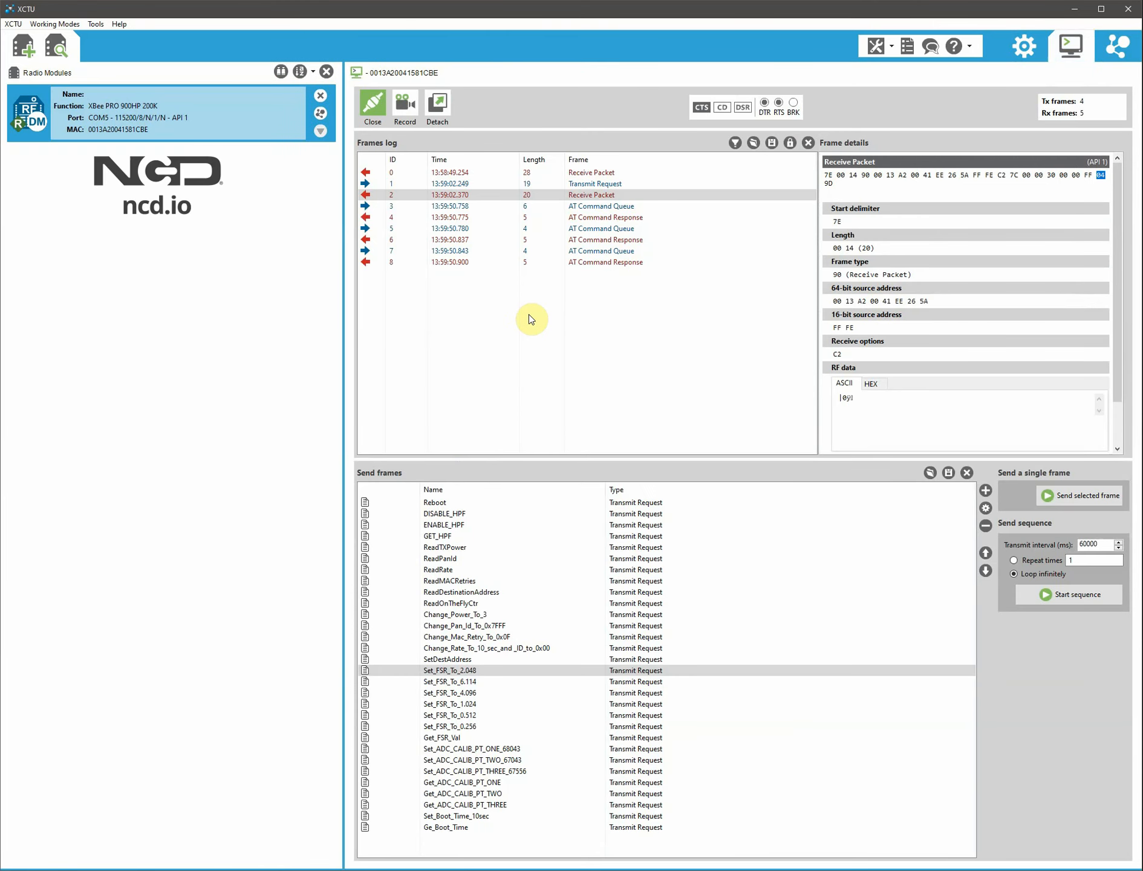
Clear all logged frames and open the details of the new 25-byte Receive Packet
left_click(807, 142)
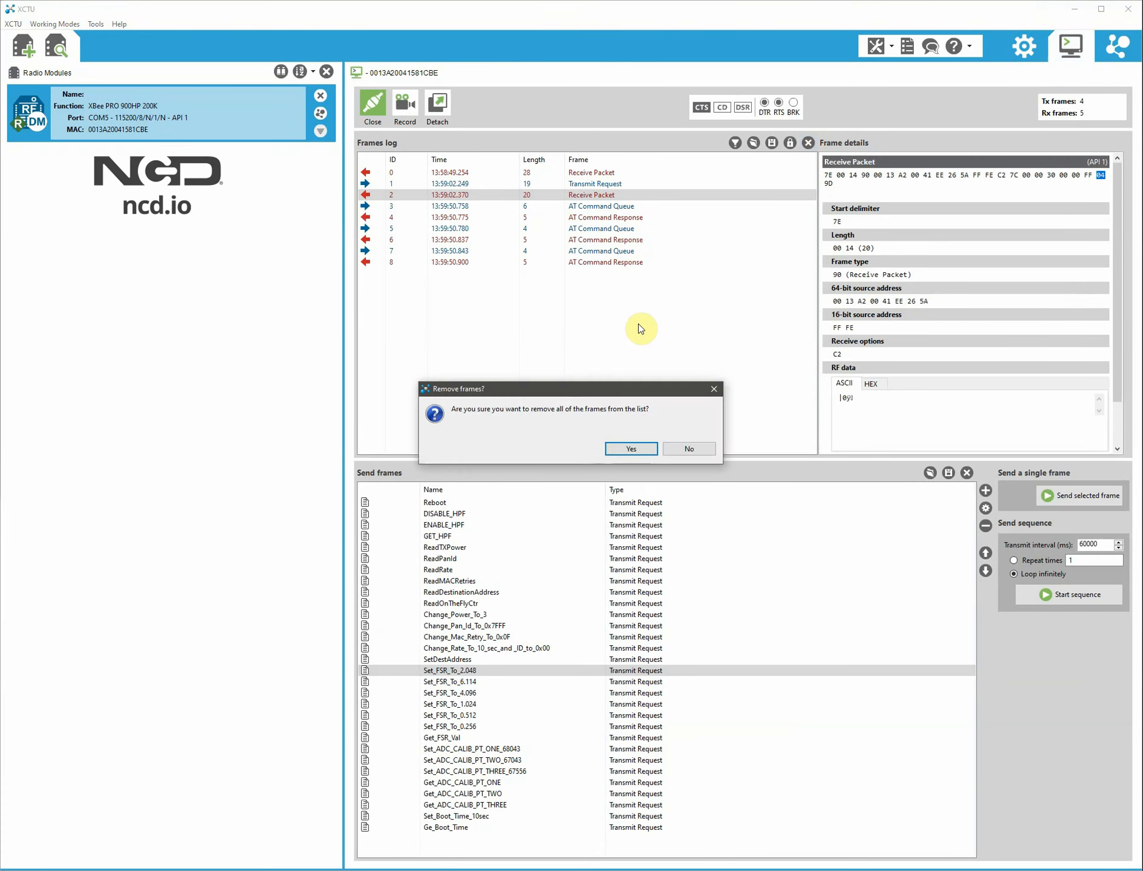
left_click(623, 442)
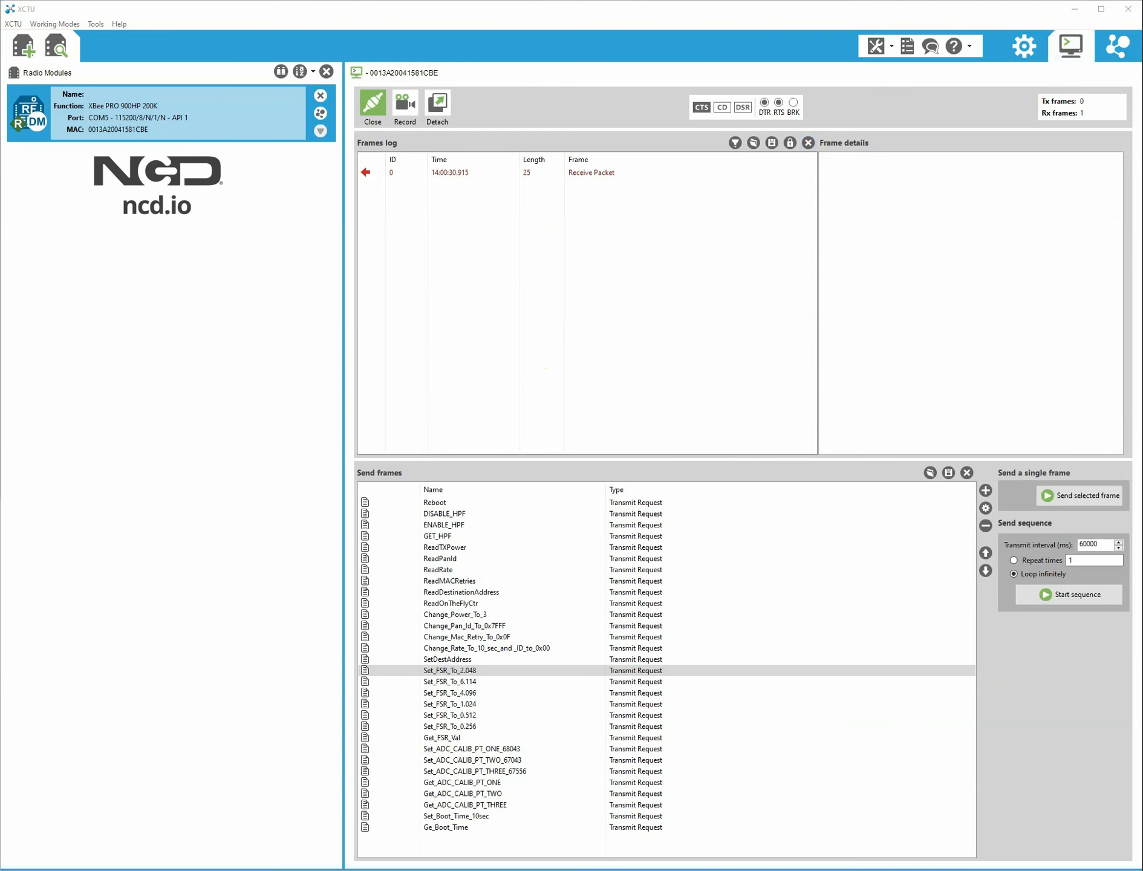
left_click(439, 174)
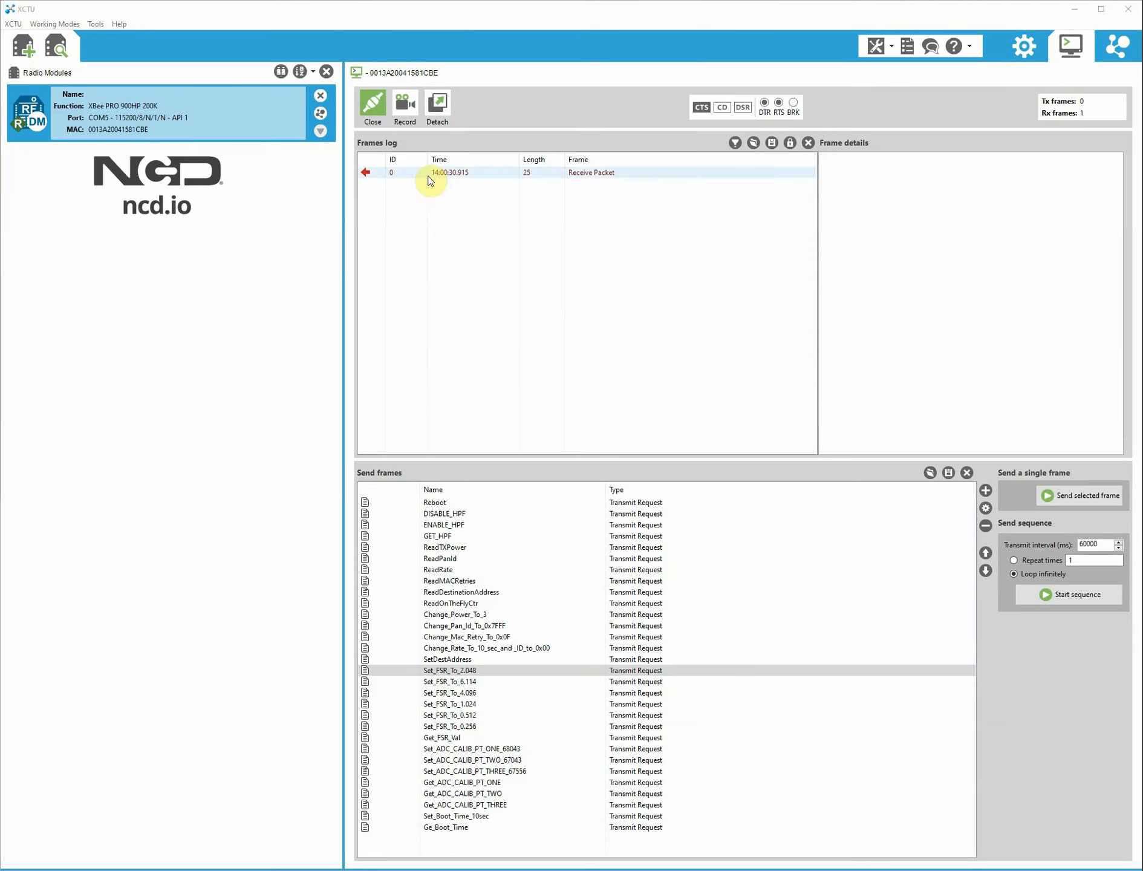